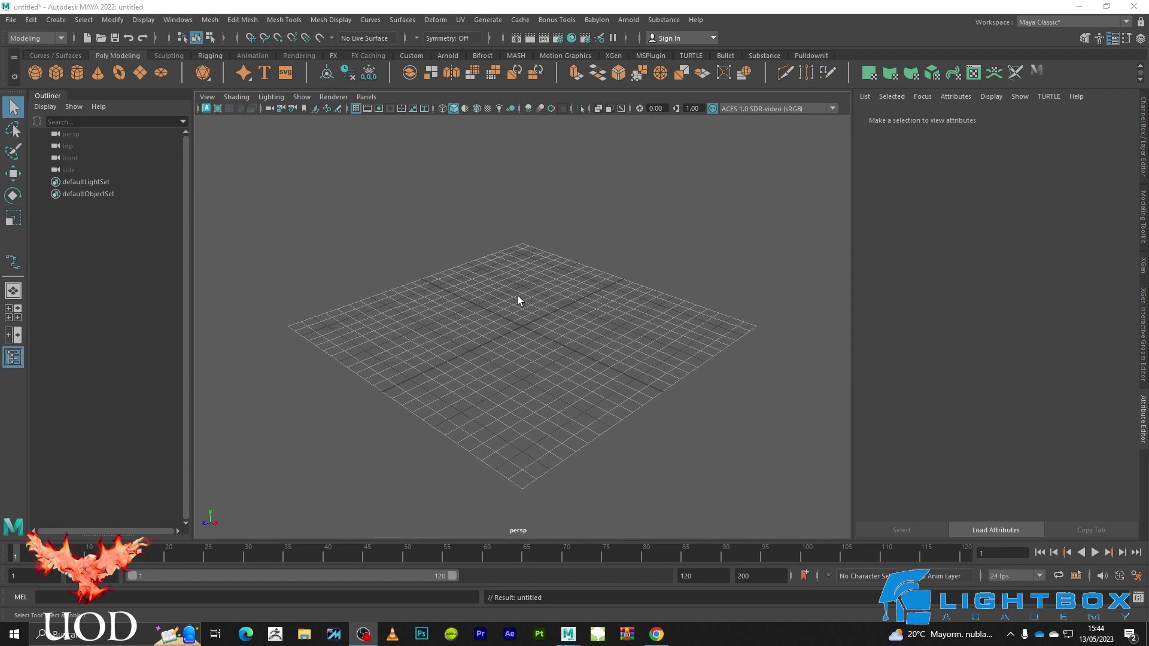
# - Zoom into the empty grid and bring up the Create menu's Curve Tools list
pyautogui.scroll(3, 523, 297)
pyautogui.scroll(3, 533, 301)
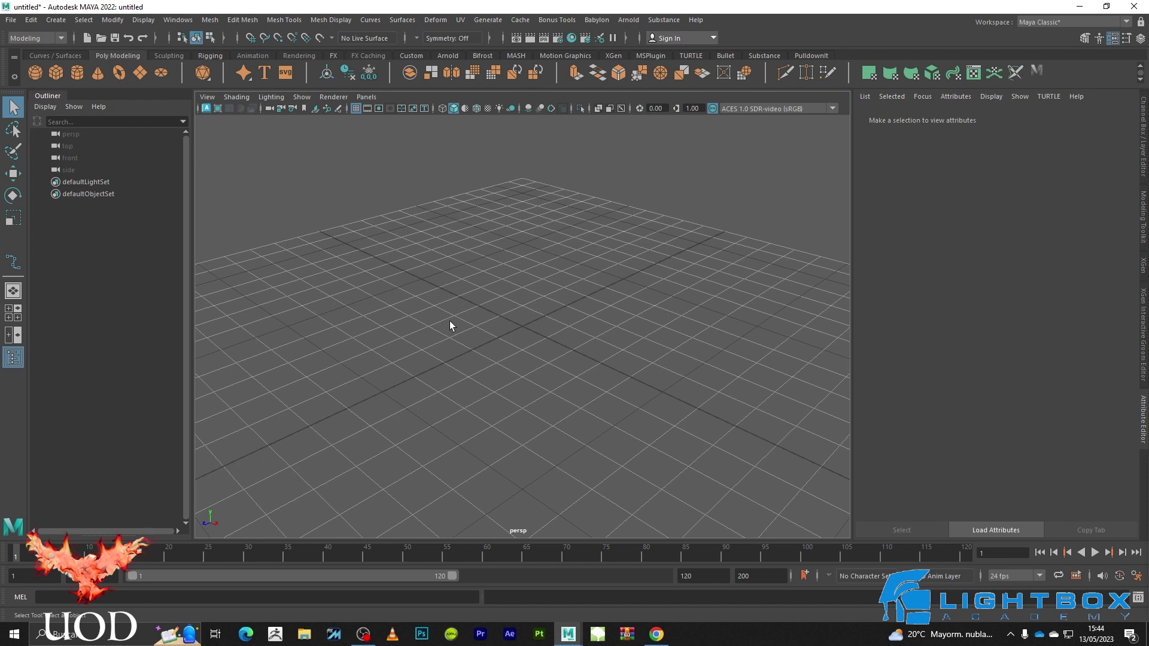
pyautogui.keyDown('alt'); pyautogui.moveTo(497, 276); pyautogui.dragTo(472, 274, button='middle'); pyautogui.keyUp('alt')
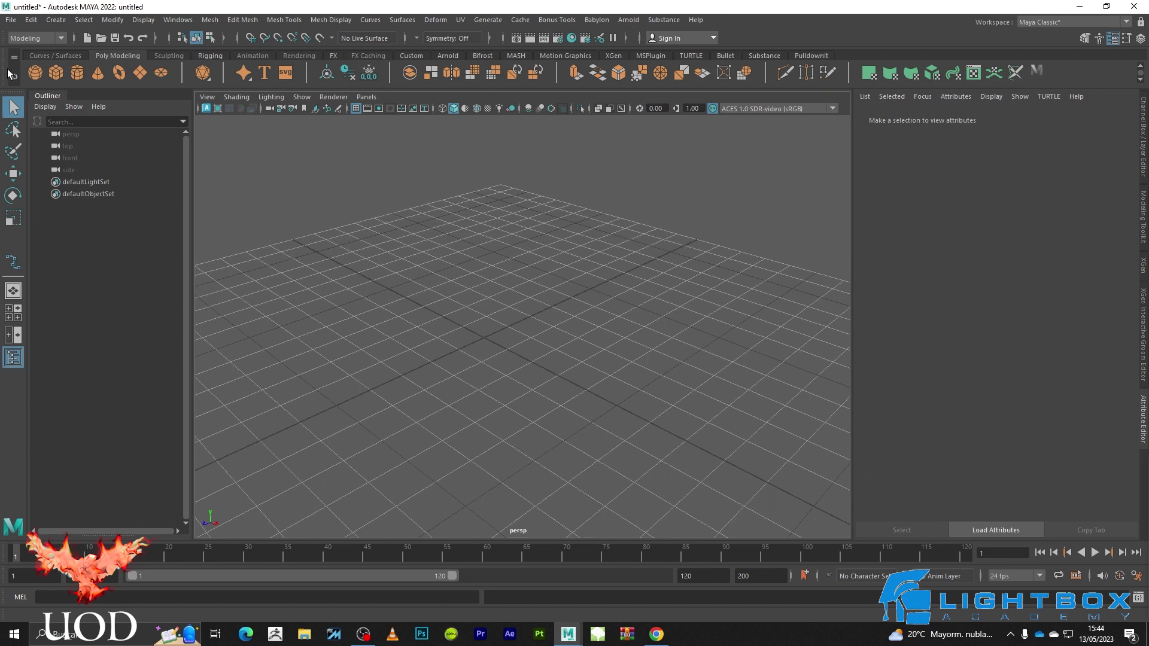
pyautogui.click(55, 20)
pyautogui.moveTo(81, 110)
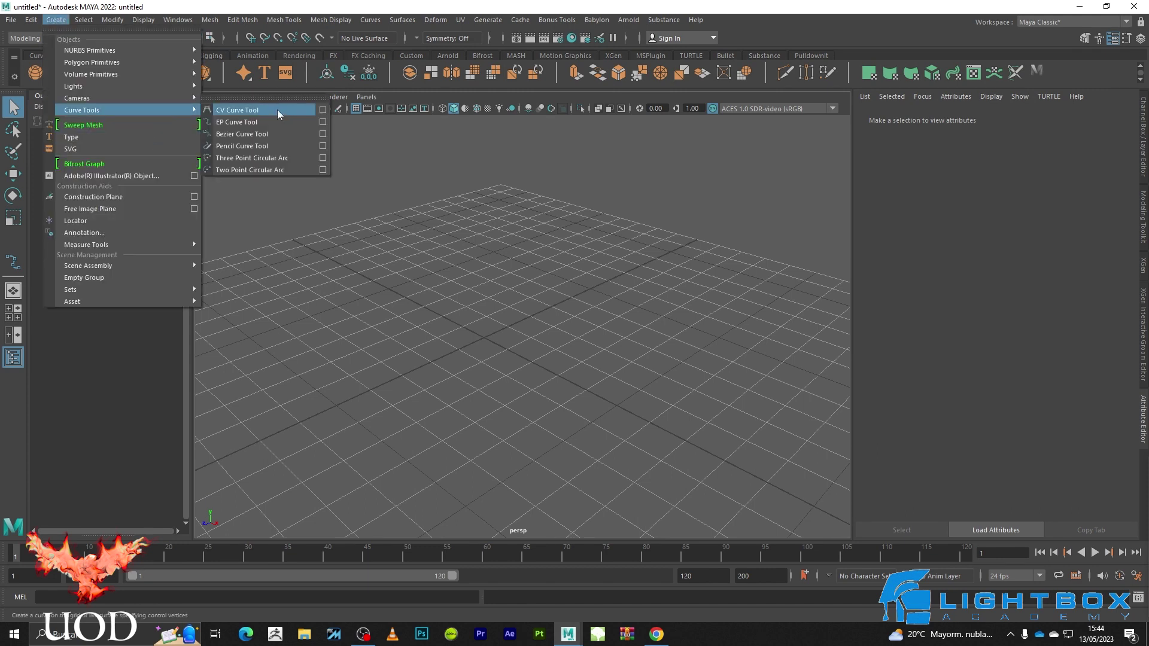
# - Pick the CV Curve Tool and maximize the top view for drawing
pyautogui.click(275, 110)
pyautogui.keyDown('alt'); pyautogui.moveTo(418, 335); pyautogui.dragTo(447, 365); pyautogui.keyUp('alt')
pyautogui.press('space')
pyautogui.press('space')
pyautogui.scroll(-3, 473, 251)
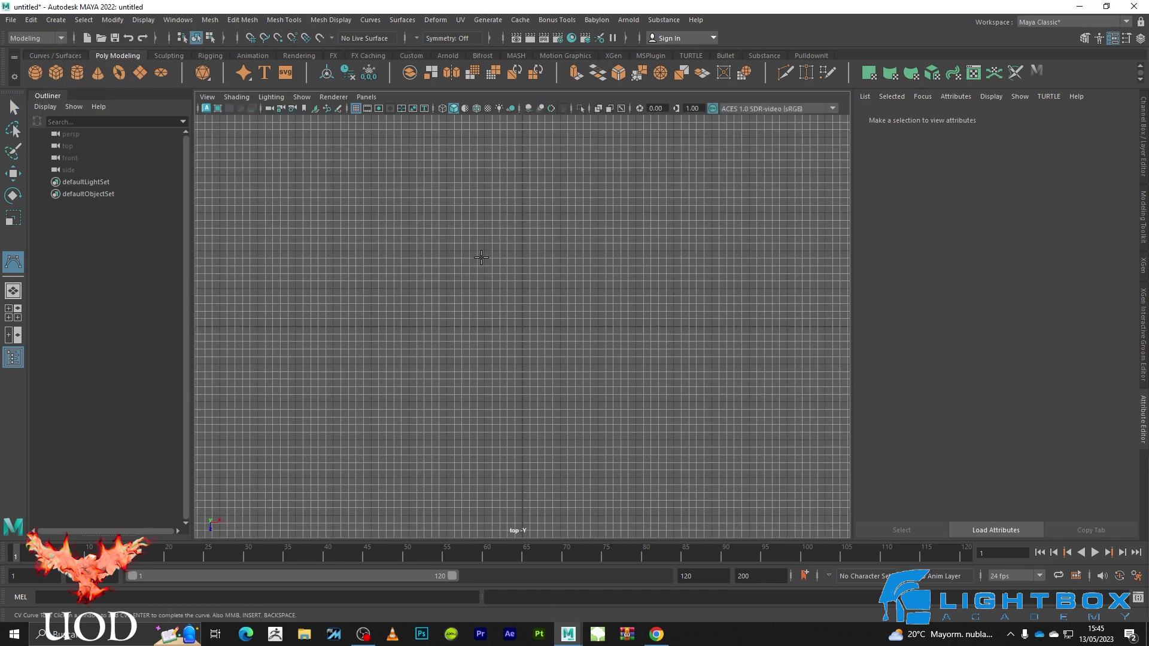
pyautogui.click(526, 383)
# - Place thirteen points in a spiral and finish curve1, a degree-3 curve with 11 spans
pyautogui.click(363, 255)
pyautogui.click(367, 227)
pyautogui.click(571, 184)
pyautogui.click(659, 237)
pyautogui.click(720, 375)
pyautogui.click(652, 469)
pyautogui.click(490, 503)
pyautogui.click(321, 450)
pyautogui.click(287, 332)
pyautogui.click(294, 245)
pyautogui.click(351, 171)
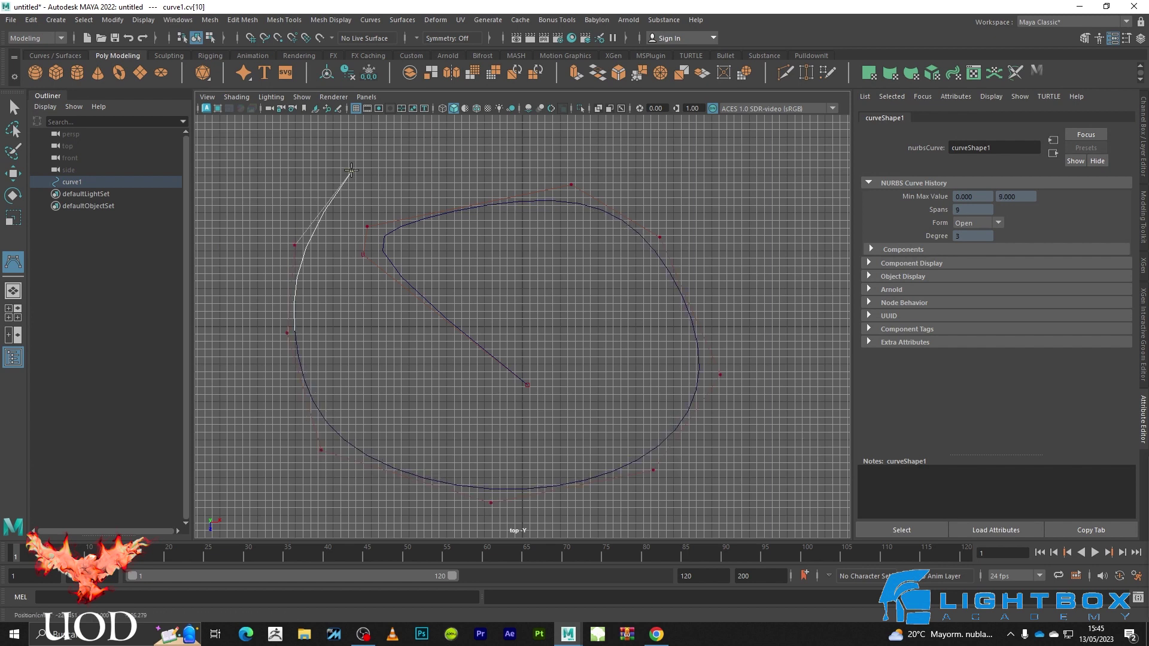
pyautogui.click(539, 139)
pyautogui.click(740, 171)
pyautogui.press('Return')
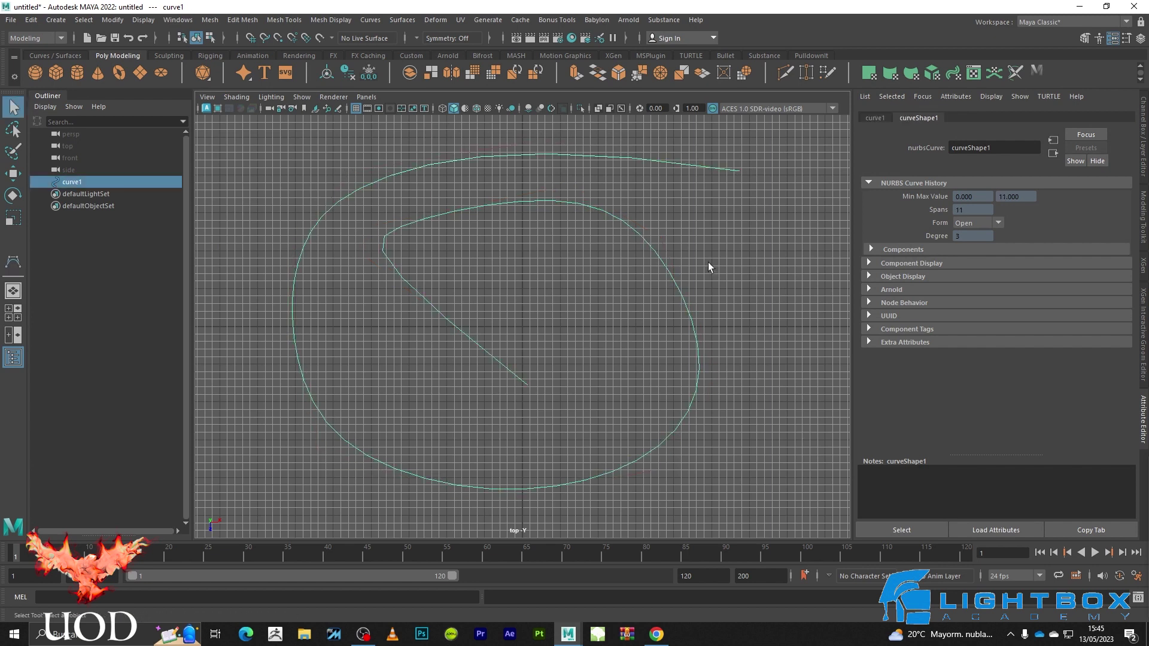
# - Show curve1's control vertices and move the inner ones to smooth the spiral's center
pyautogui.moveTo(405, 307); pyautogui.dragTo(347, 314, button='right')
pyautogui.moveTo(563, 351); pyautogui.dragTo(467, 419)
pyautogui.press('w')
pyautogui.moveTo(526, 389); pyautogui.dragTo(466, 392)
pyautogui.click(363, 253)
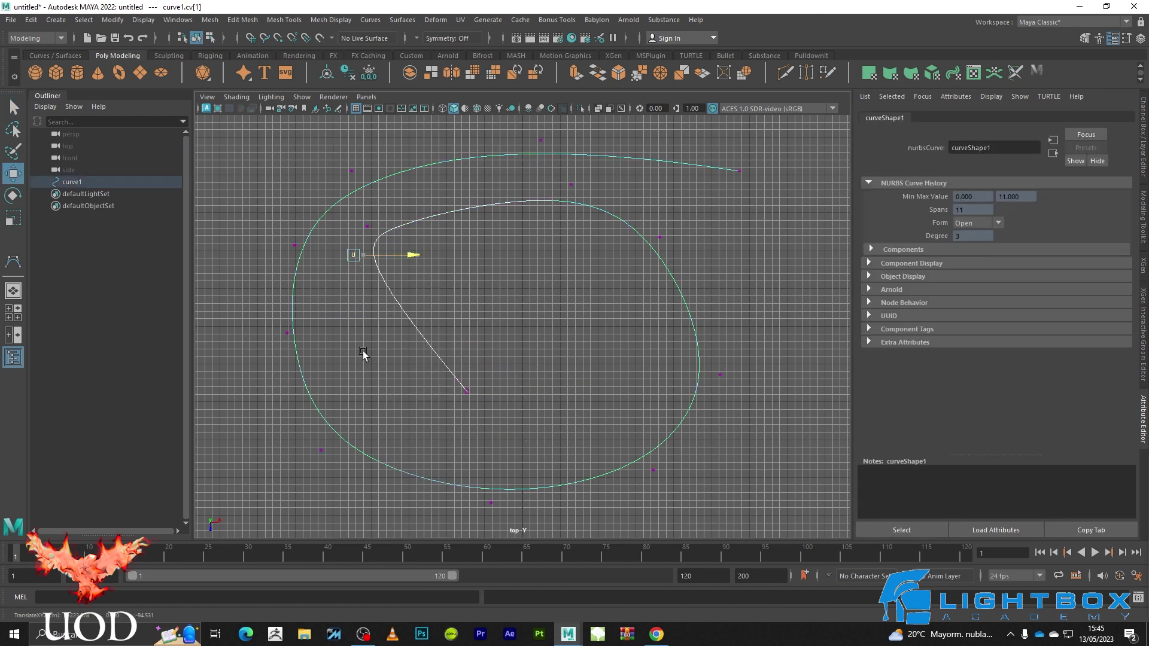
pyautogui.moveTo(363, 253)
pyautogui.mouseDown()
pyautogui.moveTo(376, 341)
pyautogui.moveTo(408, 362)
pyautogui.mouseUp()
pyautogui.moveTo(397, 204)
pyautogui.mouseDown()
pyautogui.moveTo(362, 244)
pyautogui.moveTo(415, 217)
pyautogui.mouseUp()
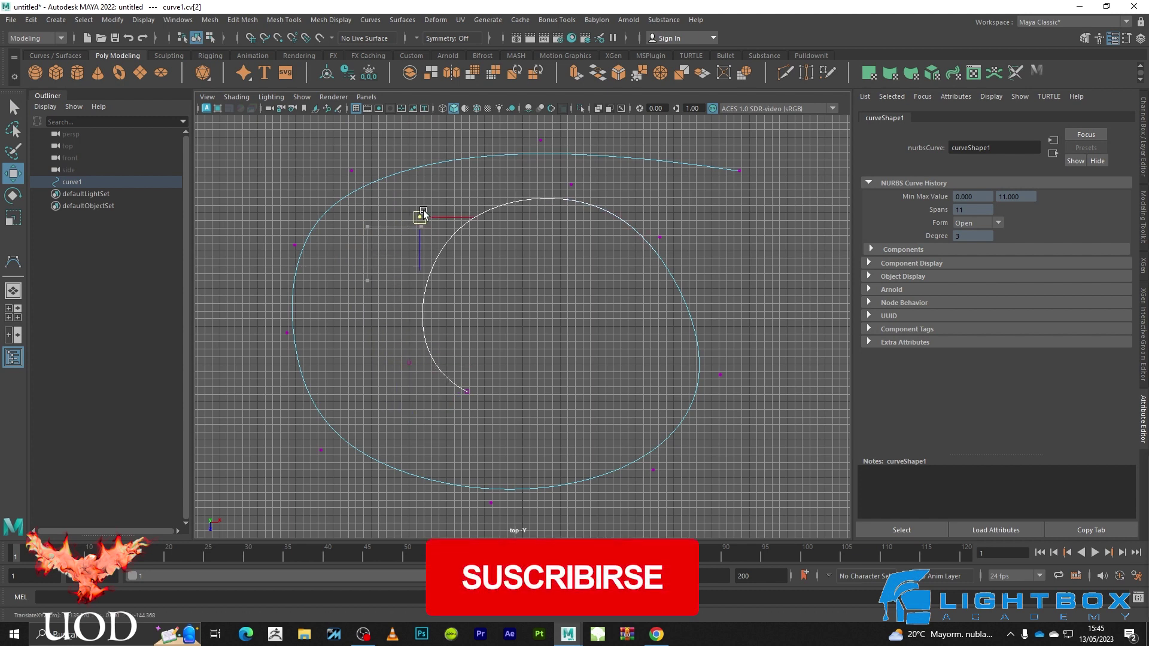
# - Reposition the outer-loop control vertices to round out the spiral's outer loop
pyautogui.keyDown('alt'); pyautogui.moveTo(551, 137); pyautogui.dragTo(573, 245, button='middle'); pyautogui.keyUp('alt')
pyautogui.click(562, 248)
pyautogui.moveTo(562, 248); pyautogui.dragTo(560, 217)
pyautogui.click(374, 278)
pyautogui.moveTo(374, 278); pyautogui.dragTo(396, 247)
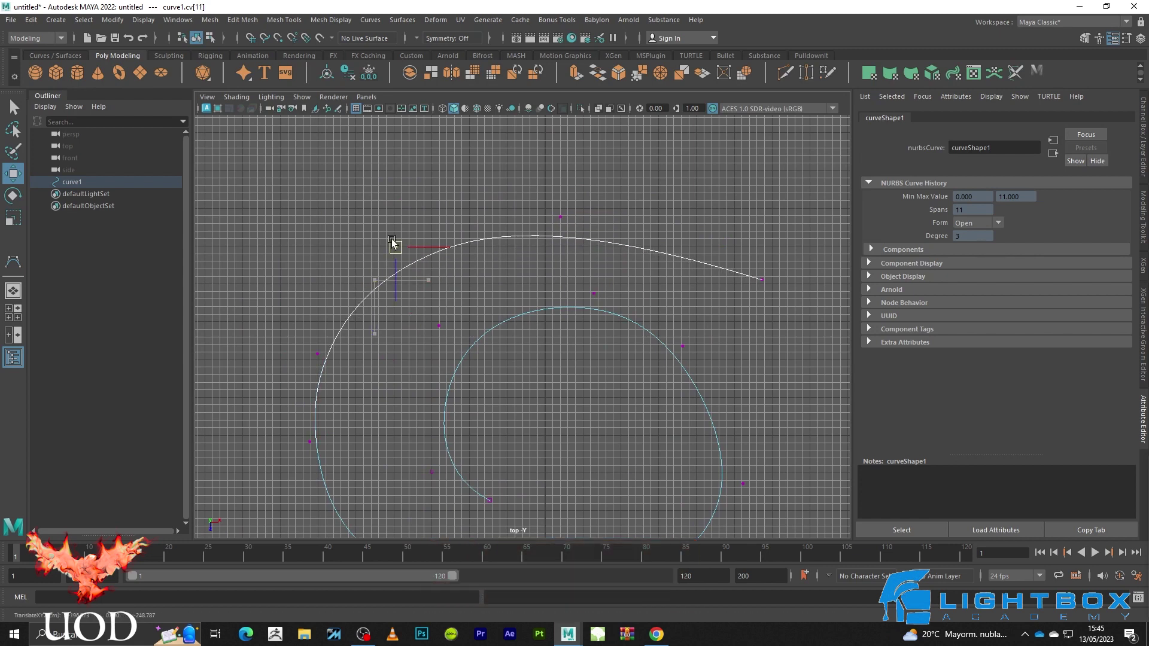
pyautogui.click(560, 216)
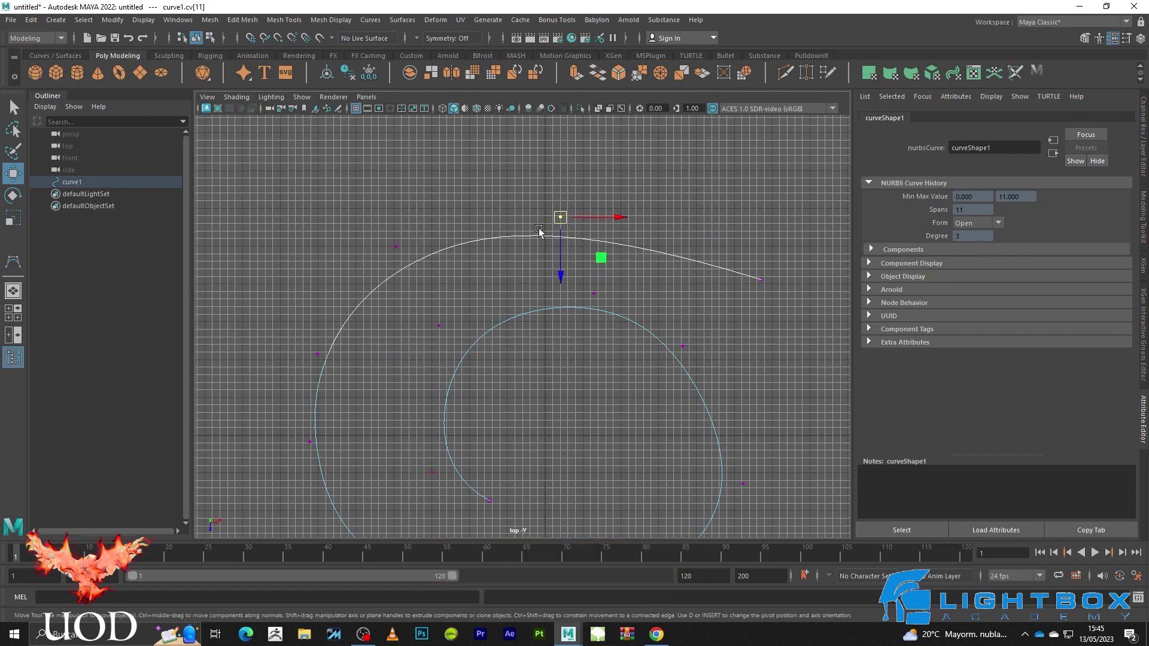
pyautogui.moveTo(597, 261); pyautogui.dragTo(609, 234, button='middle')
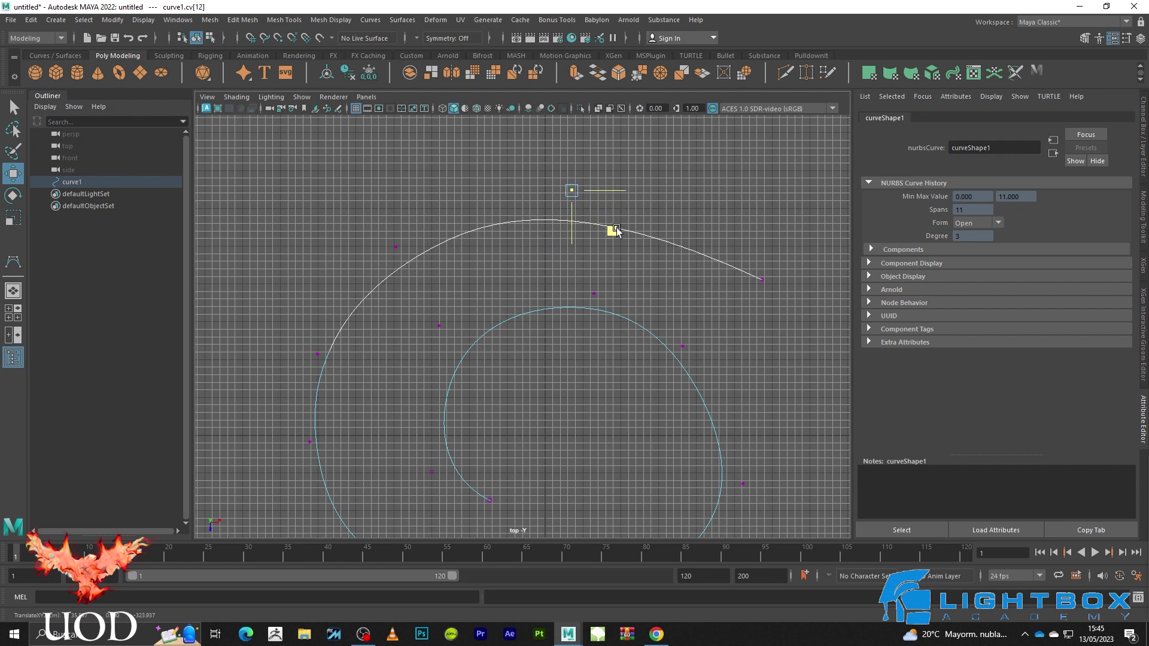
pyautogui.moveTo(447, 219); pyautogui.dragTo(392, 270)
pyautogui.moveTo(437, 282); pyautogui.dragTo(425, 272, button='middle')
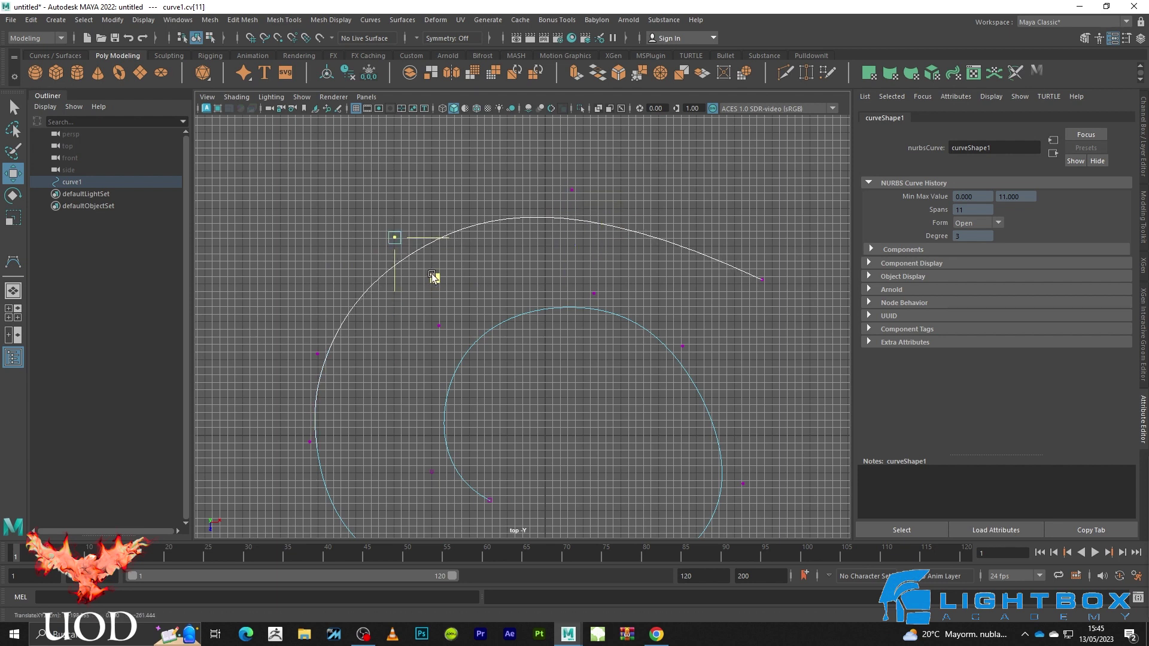
# - Reselect the top control vertex and fine-tune its position
pyautogui.click(512, 291)
pyautogui.scroll(-3, 512, 291)
pyautogui.moveTo(601, 206); pyautogui.dragTo(520, 272)
pyautogui.moveTo(594, 272); pyautogui.dragTo(595, 268, button='middle')
# - Return to a single perspective view with curve1 in object mode and show Generate's Curve Utilities
pyautogui.click(710, 341)
pyautogui.press('space')
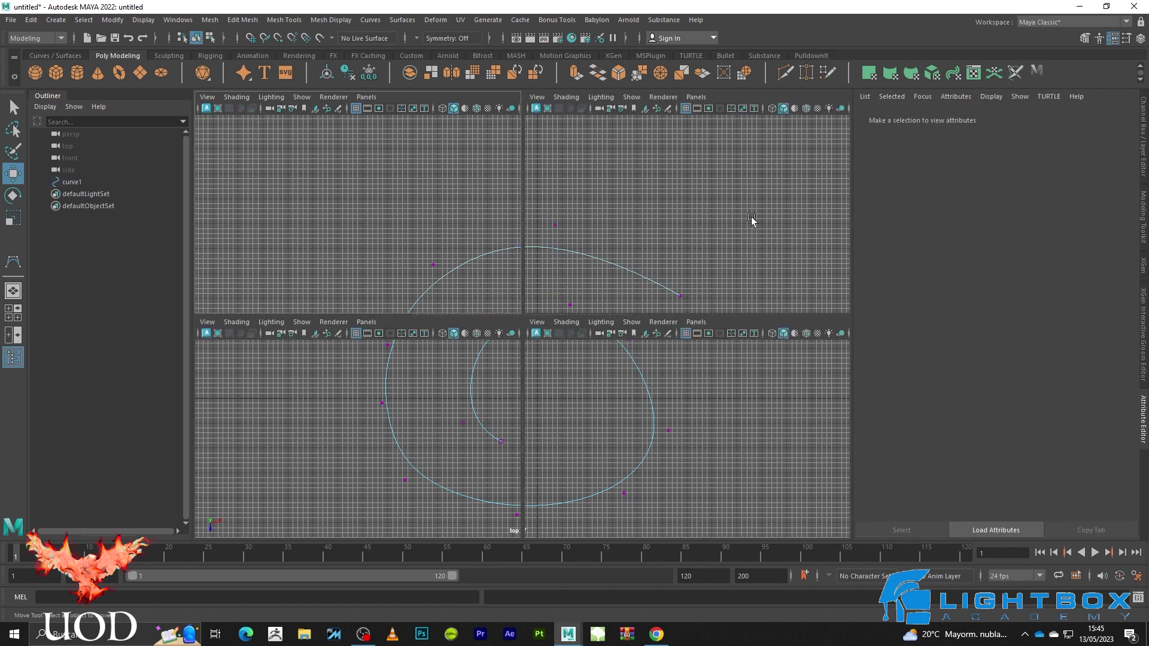
pyautogui.press('space')
pyautogui.scroll(-3, 694, 293)
pyautogui.moveTo(700, 314)
pyautogui.keyDown('alt'); pyautogui.mouseDown()
pyautogui.moveTo(636, 321)
pyautogui.moveTo(574, 346)
pyautogui.mouseUp(); pyautogui.keyUp('alt')
pyautogui.moveTo(578, 314); pyautogui.dragTo(637, 321, button='right')
pyautogui.moveTo(661, 220); pyautogui.dragTo(625, 303)
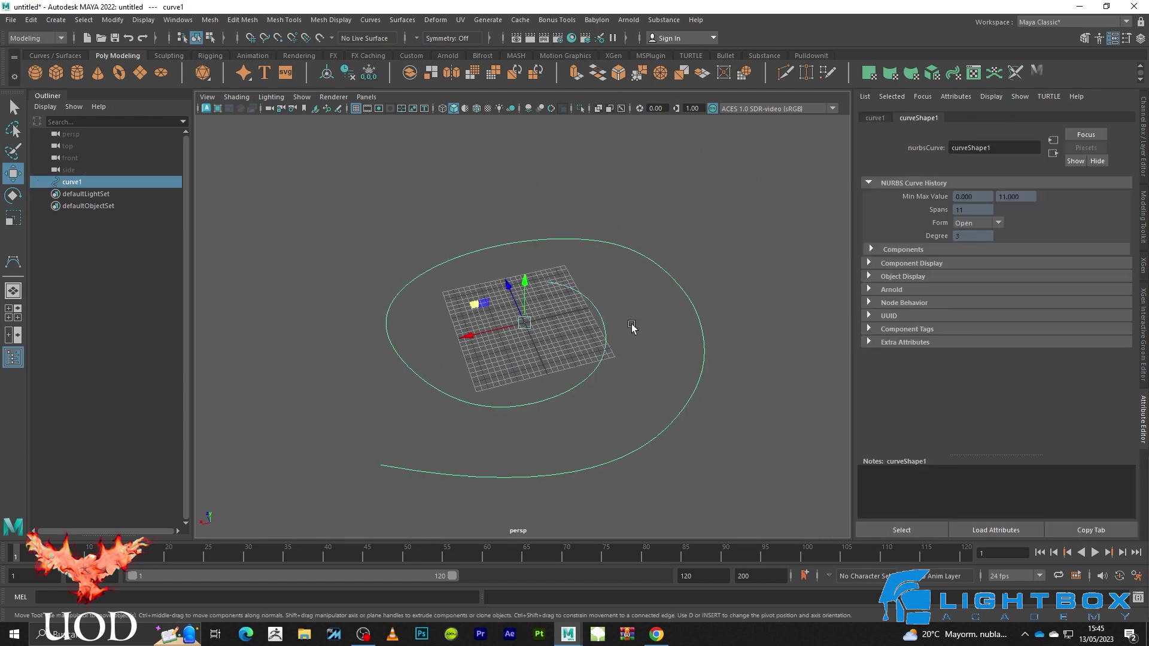
pyautogui.click(489, 22)
pyautogui.moveTo(514, 537)
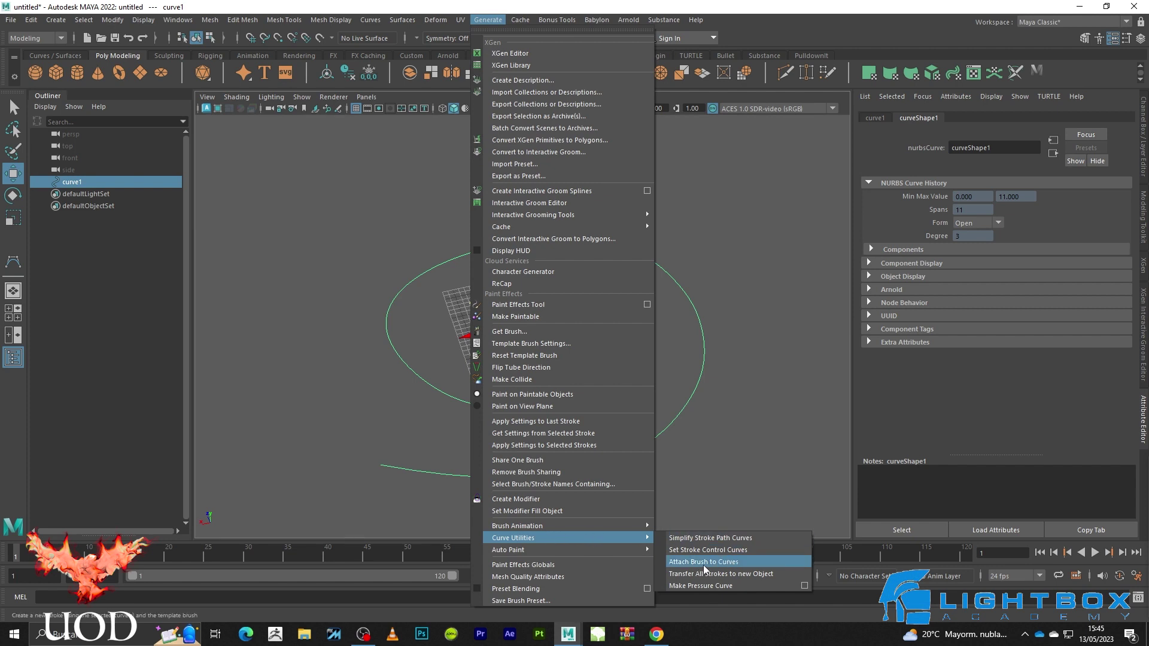
# - Attach a Paint Effects brush to curve1, creating stroke1, and select the new stroke
pyautogui.click(731, 562)
pyautogui.click(746, 424)
pyautogui.scroll(5, 641, 436)
pyautogui.scroll(5, 580, 389)
pyautogui.scroll(-10, 604, 392)
pyautogui.scroll(3, 444, 416)
pyautogui.scroll(3, 611, 377)
pyautogui.scroll(3, 587, 318)
pyautogui.click(580, 308)
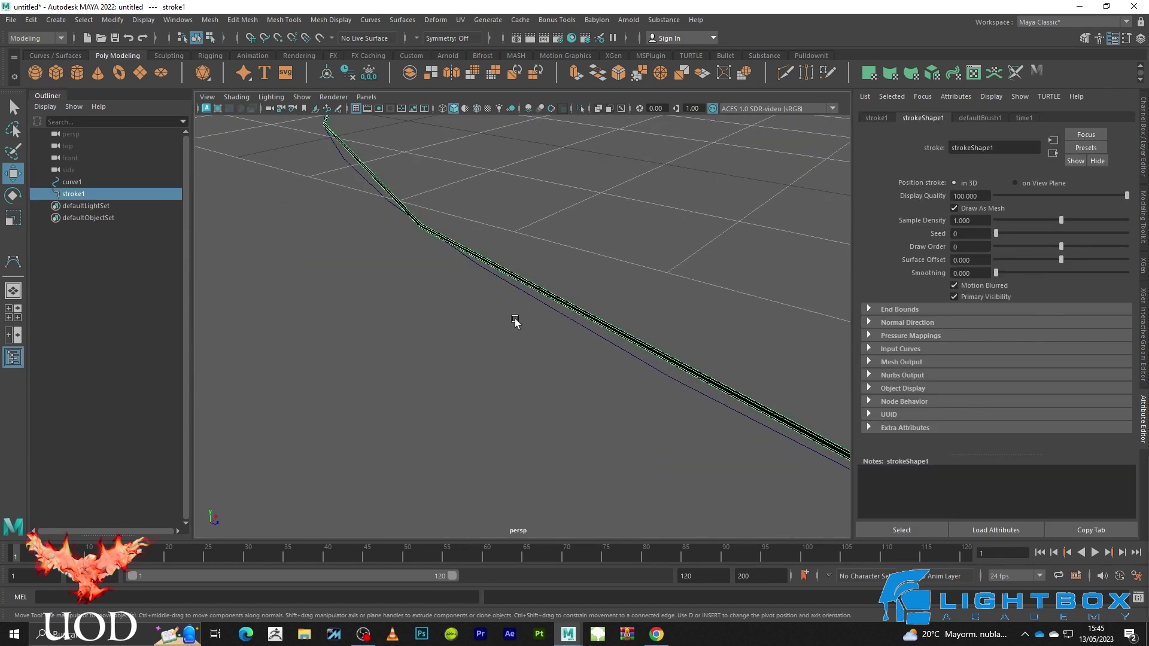
# - Tumble around stroke1 to inspect it from several angles, including from below
pyautogui.moveTo(512, 323)
pyautogui.keyDown('alt'); pyautogui.mouseDown()
pyautogui.moveTo(415, 325)
pyautogui.moveTo(523, 333)
pyautogui.moveTo(530, 318)
pyautogui.mouseUp(); pyautogui.keyUp('alt')
pyautogui.click(533, 313)
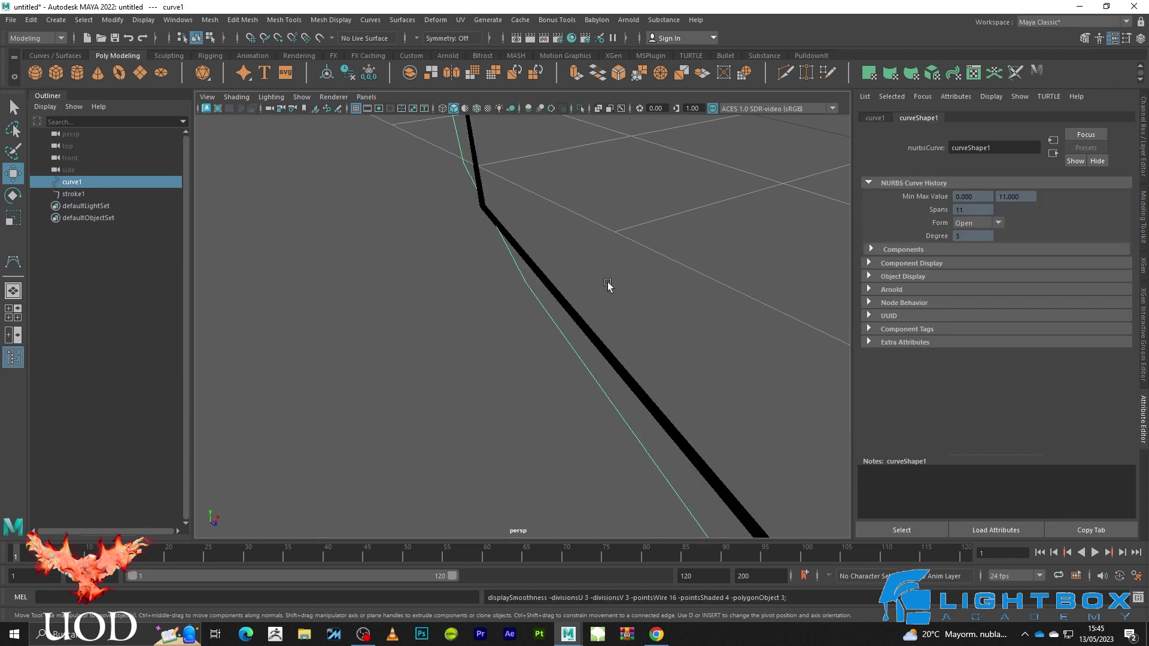
pyautogui.click(547, 285)
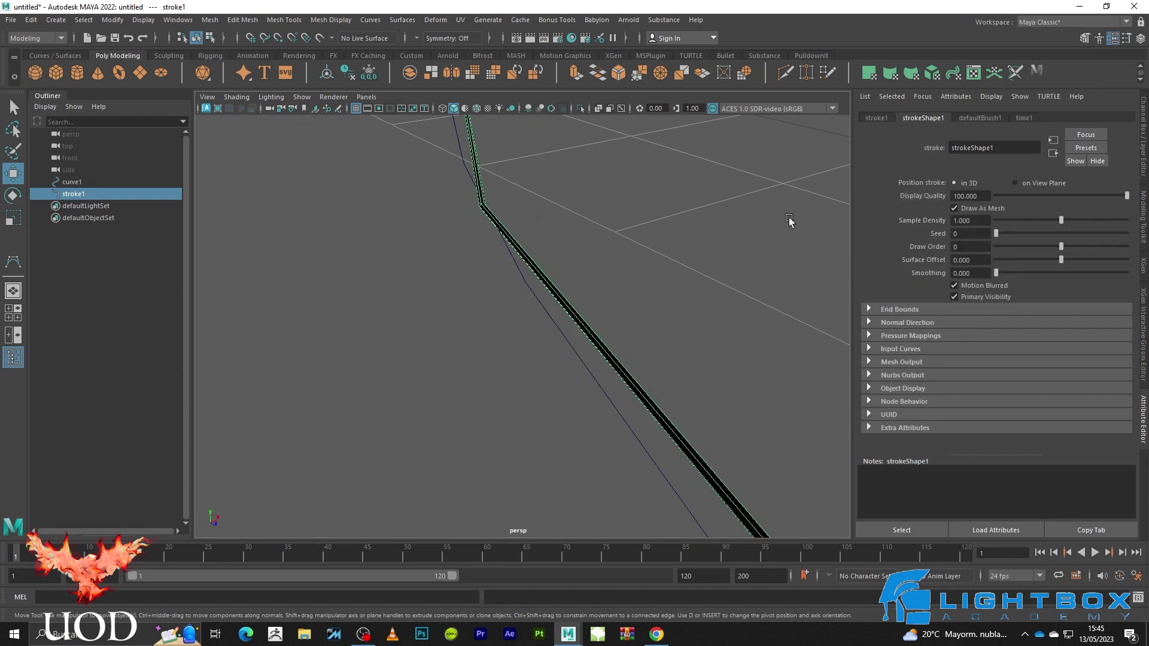
pyautogui.moveTo(560, 250)
pyautogui.keyDown('alt'); pyautogui.mouseDown()
pyautogui.moveTo(636, 249)
pyautogui.moveTo(1031, 116)
pyautogui.mouseUp(); pyautogui.keyUp('alt')
pyautogui.moveTo(589, 211)
pyautogui.keyDown('alt'); pyautogui.mouseDown()
pyautogui.moveTo(708, 238)
pyautogui.moveTo(693, 298)
pyautogui.moveTo(709, 270)
pyautogui.moveTo(684, 305)
pyautogui.moveTo(680, 288)
pyautogui.mouseUp(); pyautogui.keyUp('alt')
pyautogui.keyDown('alt'); pyautogui.moveTo(703, 246); pyautogui.dragTo(691, 257); pyautogui.keyUp('alt')
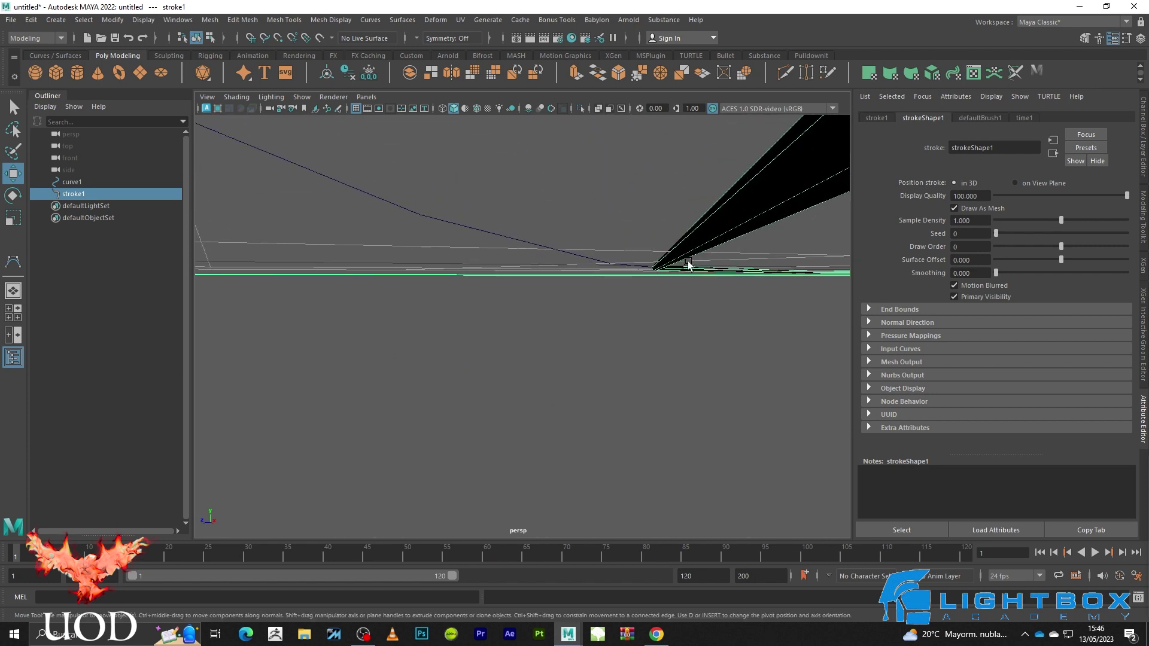
pyautogui.keyDown('alt'); pyautogui.moveTo(604, 317); pyautogui.dragTo(619, 318); pyautogui.keyUp('alt')
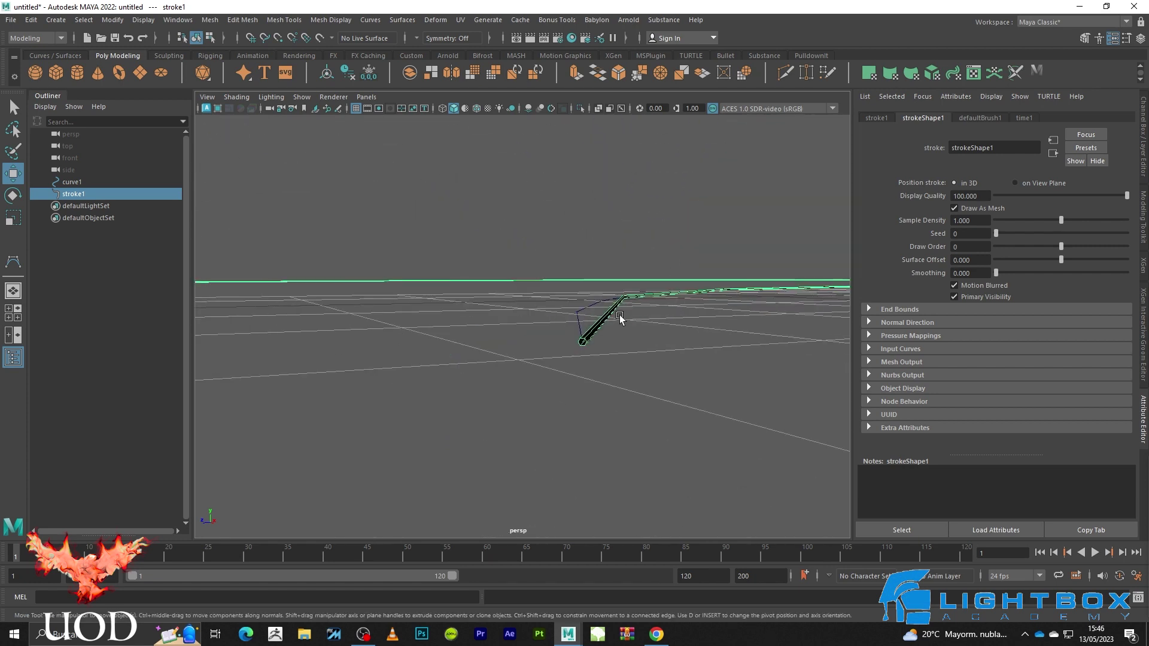
# - Set defaultBrush1's Global Scale to 50 in the Attribute Editor
pyautogui.click(974, 117)
pyautogui.moveTo(1062, 196); pyautogui.dragTo(1126, 196)
pyautogui.click(966, 185)
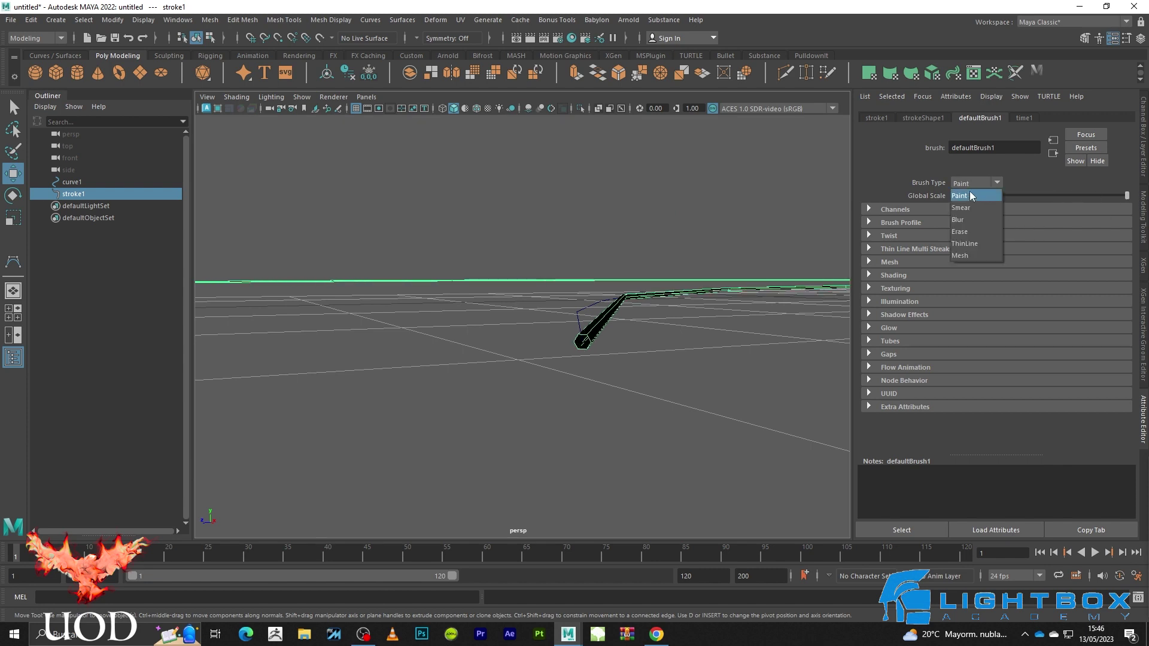
pyautogui.click(981, 197)
pyautogui.write('0')
pyautogui.press('Return')
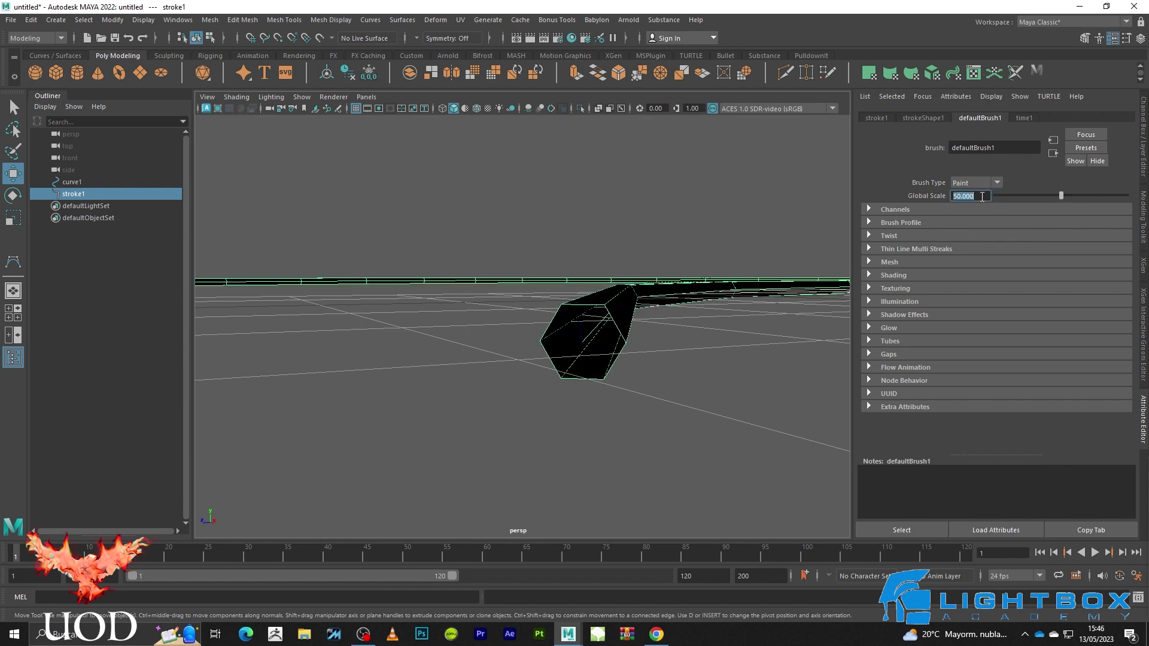
# - Orbit around the thick hexagonal stroke tube and reselect stroke1
pyautogui.click(643, 409)
pyautogui.click(627, 334)
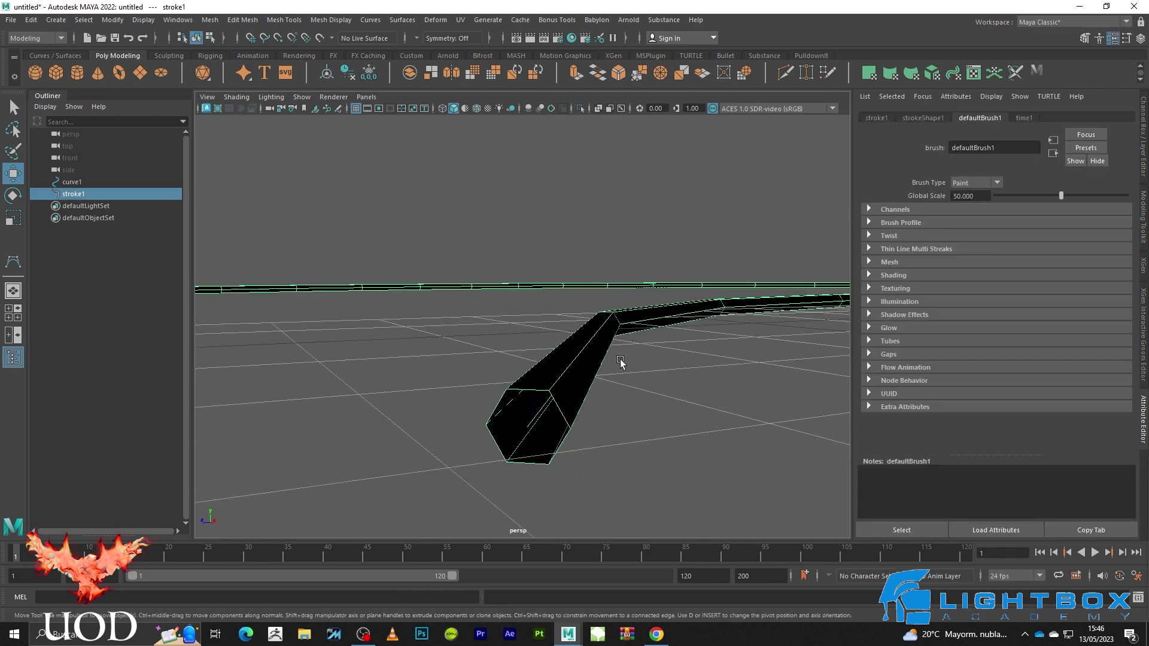
pyautogui.scroll(-5, 636, 333)
pyautogui.moveTo(636, 333)
pyautogui.keyDown('alt'); pyautogui.mouseDown()
pyautogui.moveTo(738, 393)
pyautogui.moveTo(661, 353)
pyautogui.mouseUp(); pyautogui.keyUp('alt')
pyautogui.click(661, 353)
pyautogui.scroll(-3, 585, 341)
pyautogui.moveTo(585, 341)
pyautogui.keyDown('alt'); pyautogui.mouseDown()
pyautogui.moveTo(590, 307)
pyautogui.moveTo(574, 364)
pyautogui.moveTo(609, 261)
pyautogui.mouseUp(); pyautogui.keyUp('alt')
pyautogui.scroll(5, 611, 367)
pyautogui.moveTo(610, 367)
pyautogui.keyDown('alt'); pyautogui.mouseDown()
pyautogui.moveTo(508, 397)
pyautogui.moveTo(505, 337)
pyautogui.moveTo(525, 353)
pyautogui.moveTo(495, 341)
pyautogui.moveTo(584, 297)
pyautogui.moveTo(598, 353)
pyautogui.mouseUp(); pyautogui.keyUp('alt')
pyautogui.scroll(3, 598, 353)
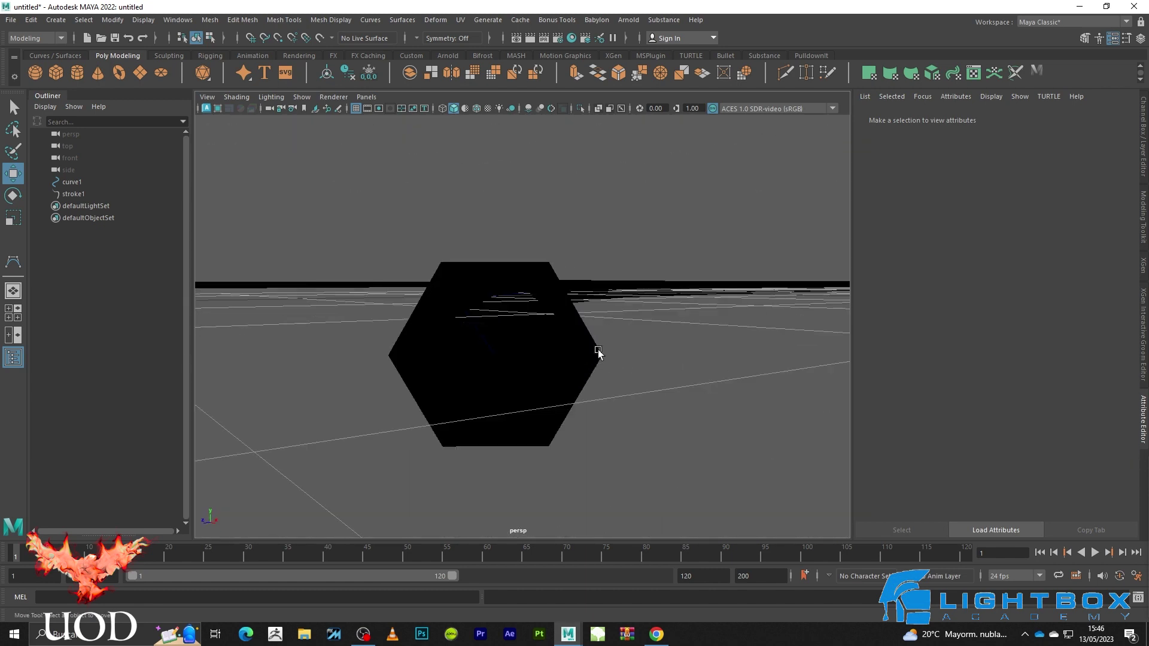
pyautogui.click(569, 304)
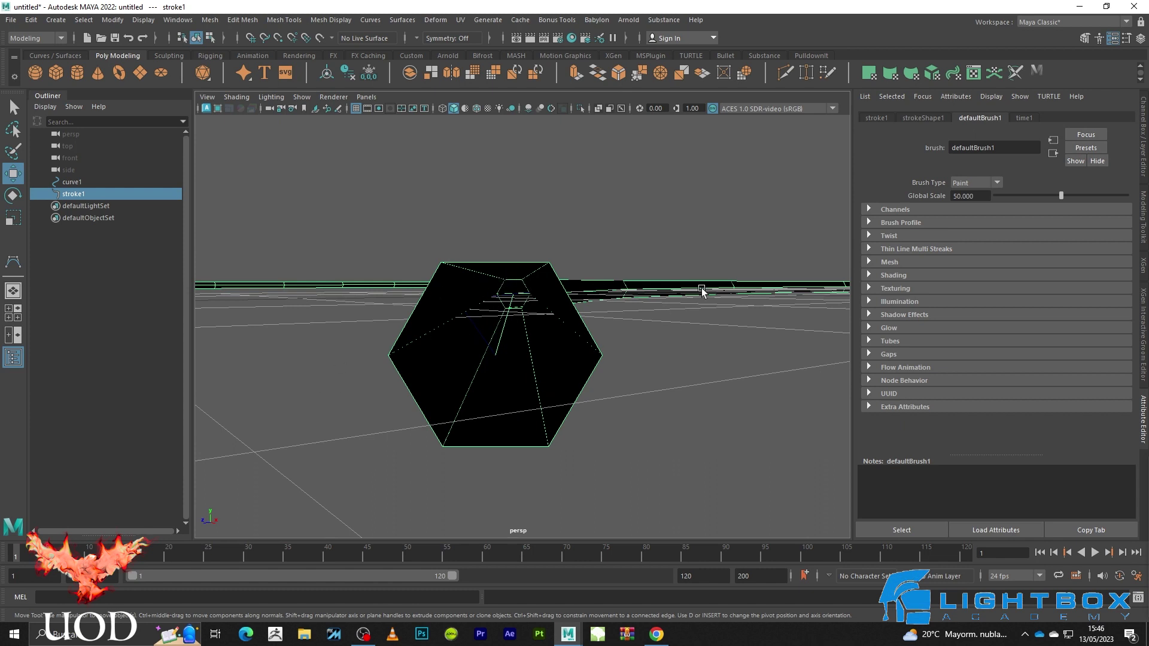
# - Adjust strokeShape1's Display Quality and orbit to view the long tube
pyautogui.click(920, 117)
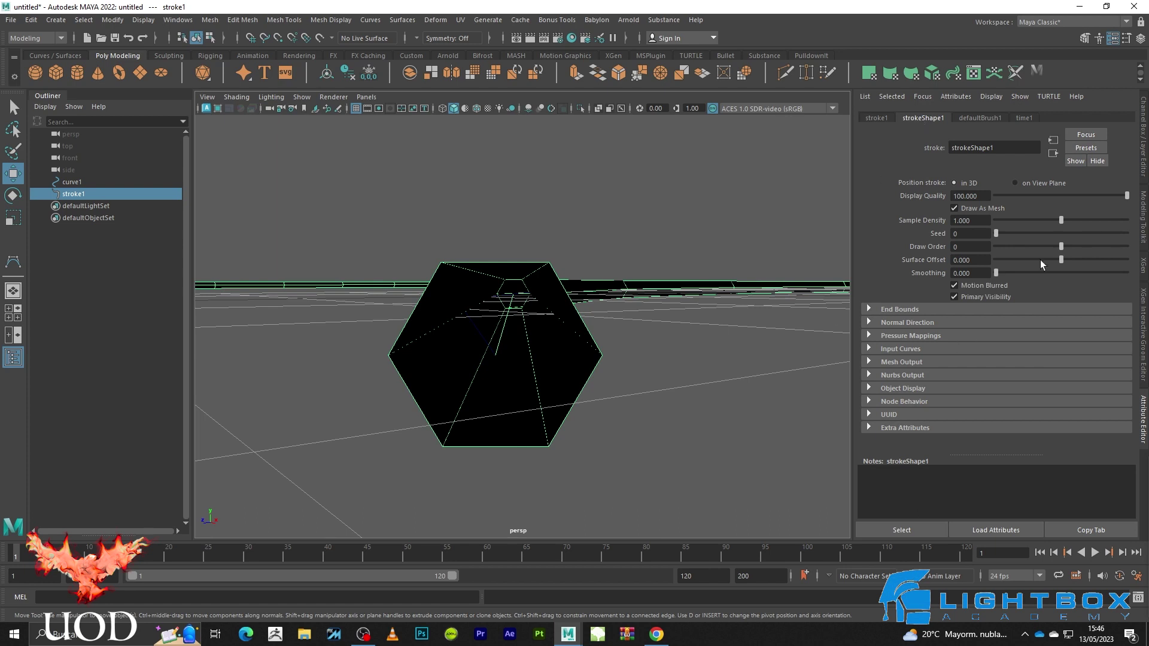
pyautogui.moveTo(1127, 198)
pyautogui.mouseDown()
pyautogui.moveTo(925, 213)
pyautogui.moveTo(1128, 213)
pyautogui.mouseUp()
pyautogui.scroll(-5, 518, 358)
pyautogui.moveTo(518, 359)
pyautogui.keyDown('alt'); pyautogui.mouseDown()
pyautogui.moveTo(593, 406)
pyautogui.moveTo(575, 334)
pyautogui.moveTo(622, 441)
pyautogui.mouseUp(); pyautogui.keyUp('alt')
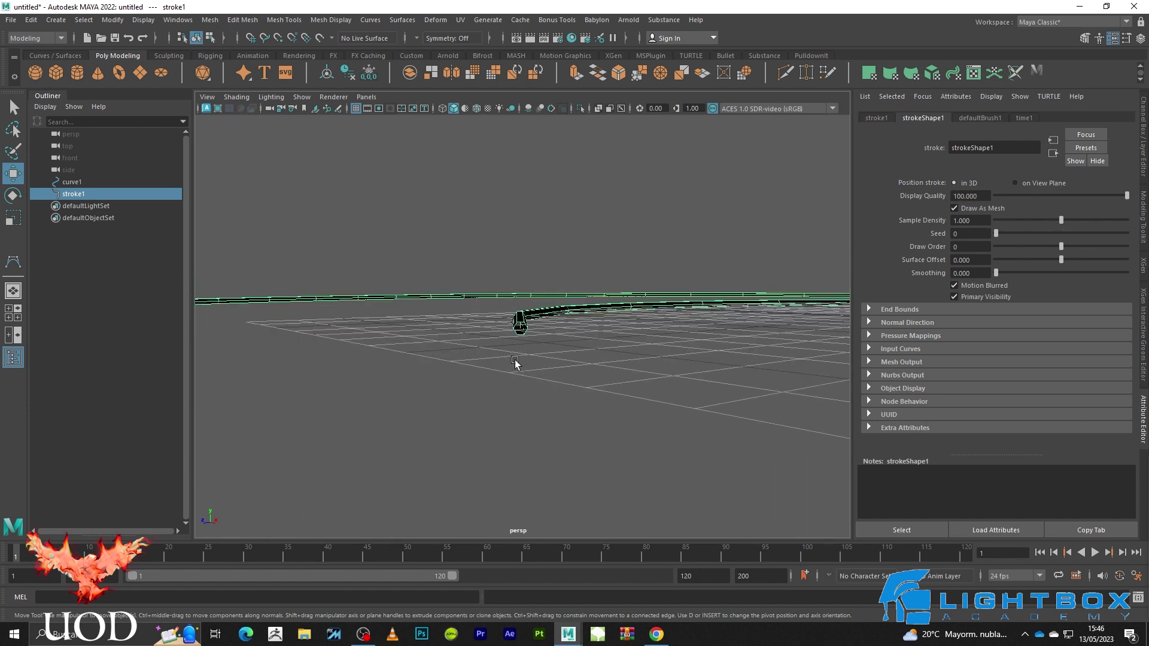
pyautogui.scroll(-3, 622, 442)
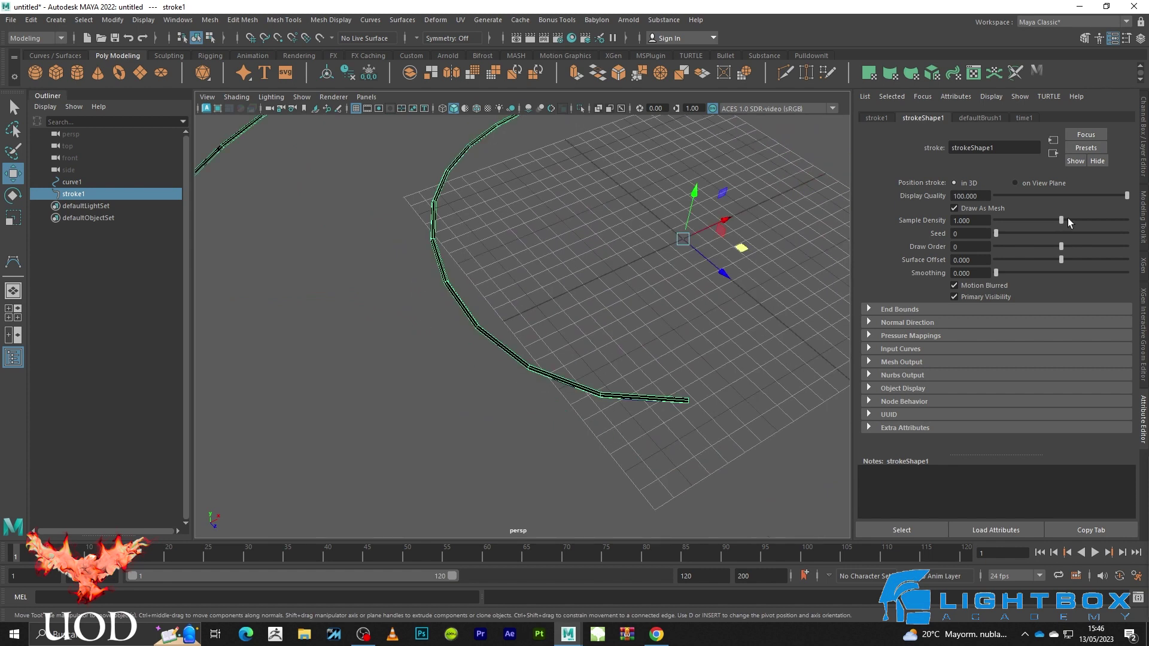
# - Raise Sample Density to 2.000, frame the stroke, and deselect it to inspect
pyautogui.moveTo(1059, 221)
pyautogui.mouseDown()
pyautogui.moveTo(1128, 221)
pyautogui.moveTo(979, 253)
pyautogui.moveTo(1007, 257)
pyautogui.moveTo(1029, 228)
pyautogui.moveTo(1127, 222)
pyautogui.mouseUp()
pyautogui.press('f')
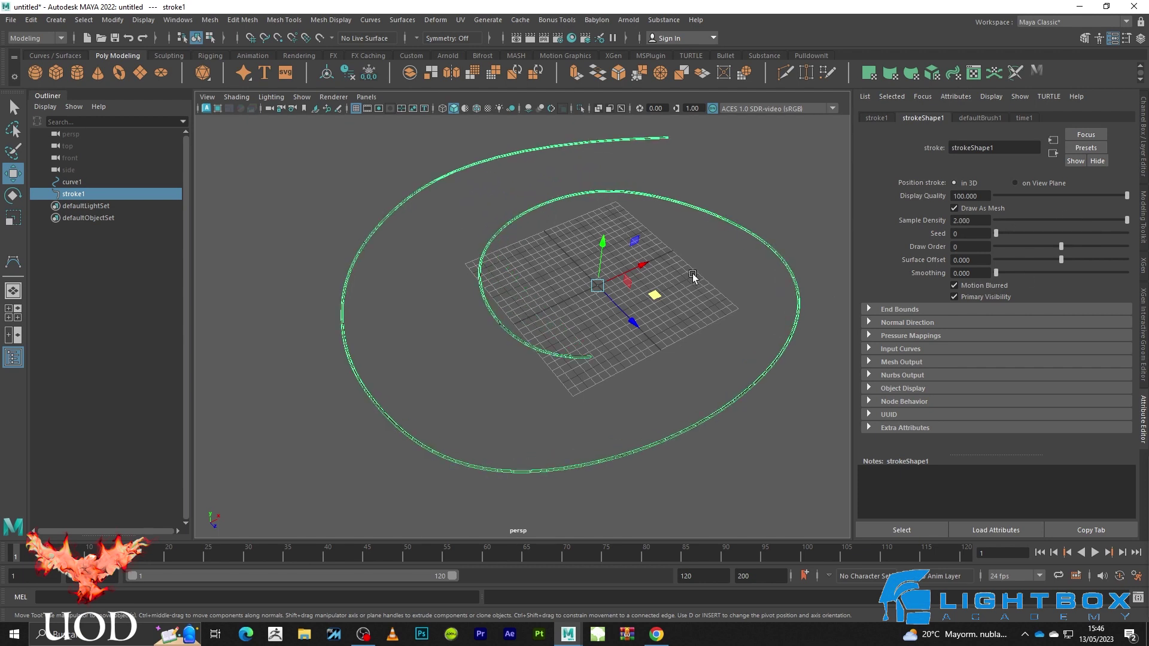
pyautogui.click(693, 277)
pyautogui.scroll(3, 697, 335)
pyautogui.scroll(3, 734, 359)
pyautogui.scroll(3, 566, 395)
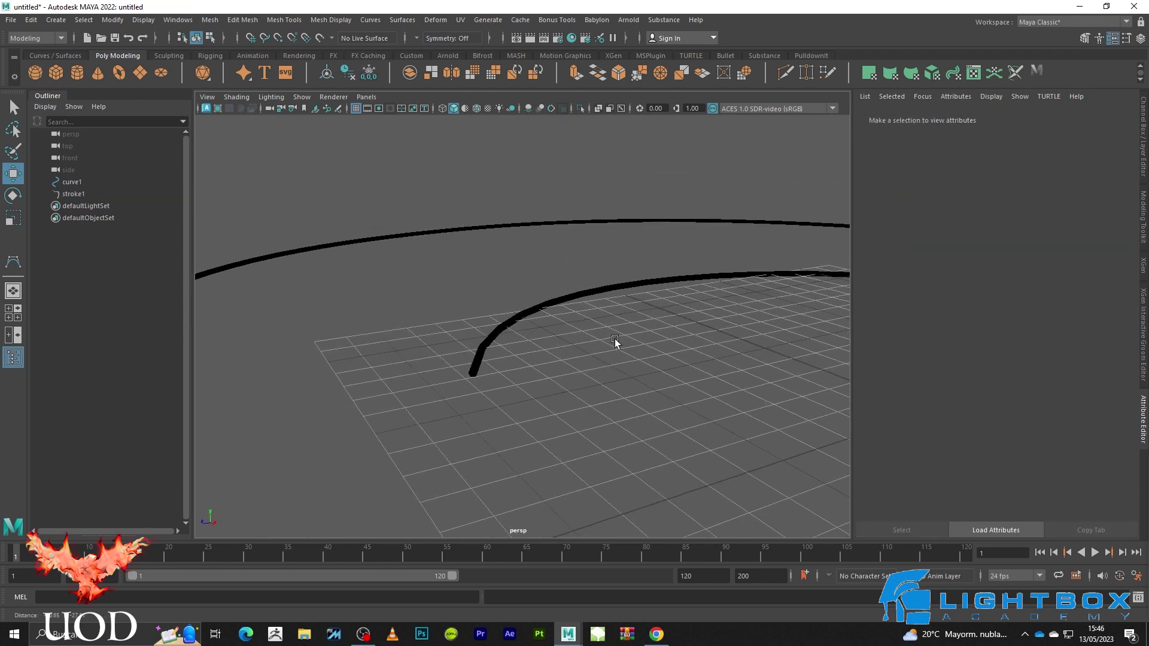
pyautogui.scroll(4, 589, 344)
# - Reselect stroke1 and show Modify > Convert's Paint Effects to Polygons command
pyautogui.click(539, 275)
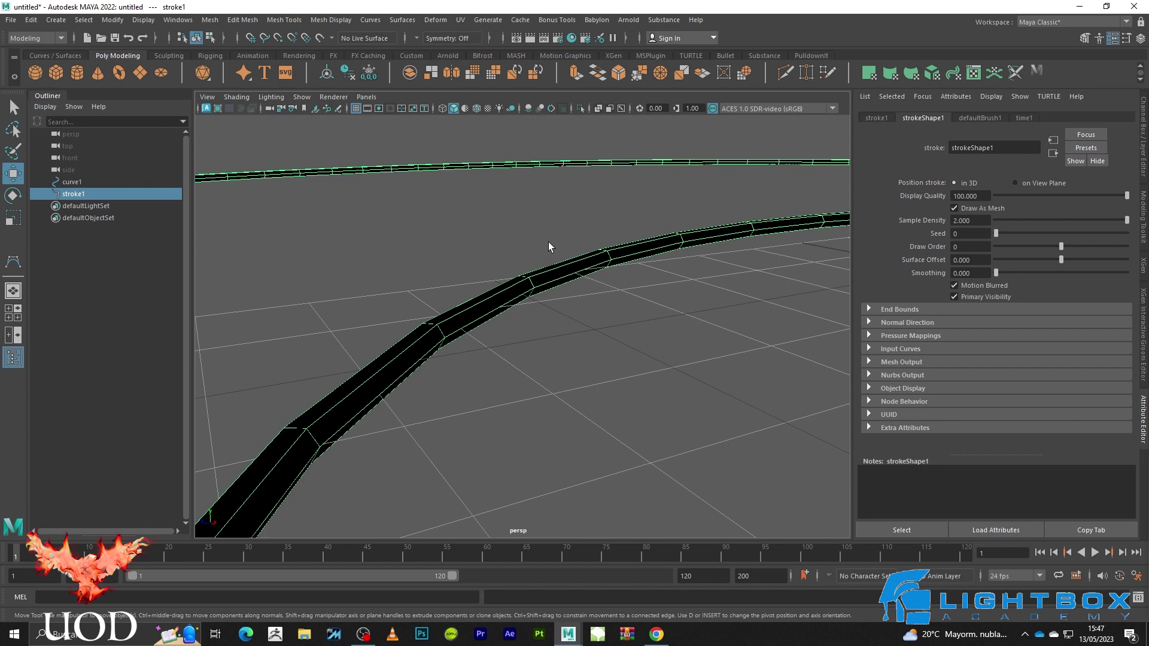
pyautogui.click(118, 23)
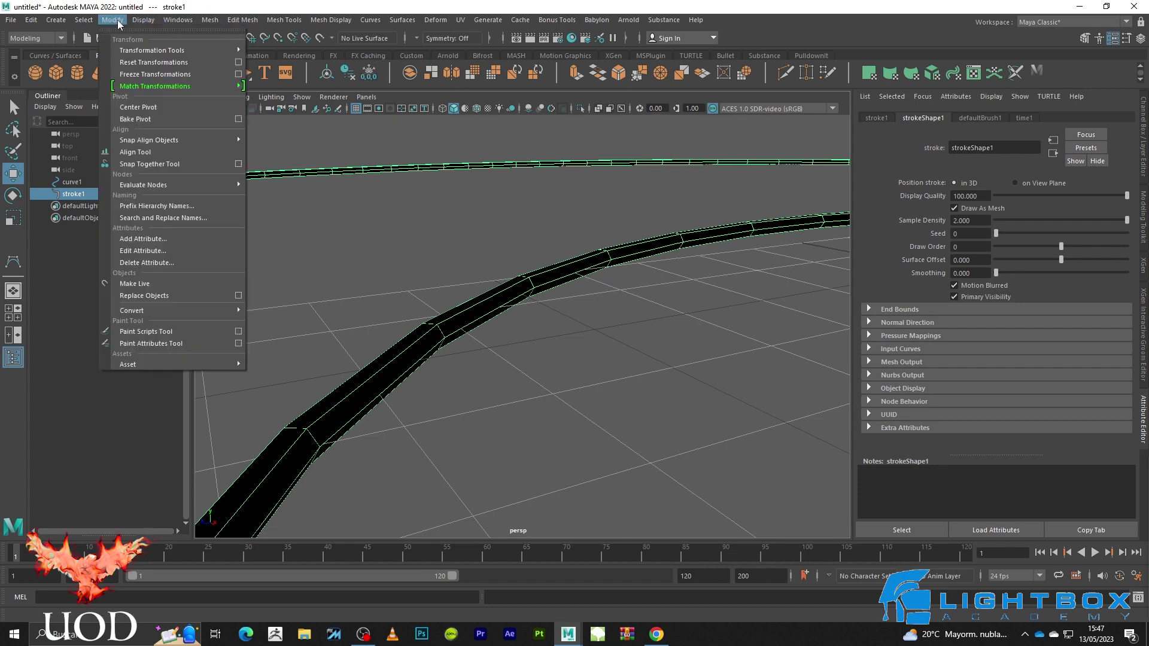
pyautogui.moveTo(170, 310)
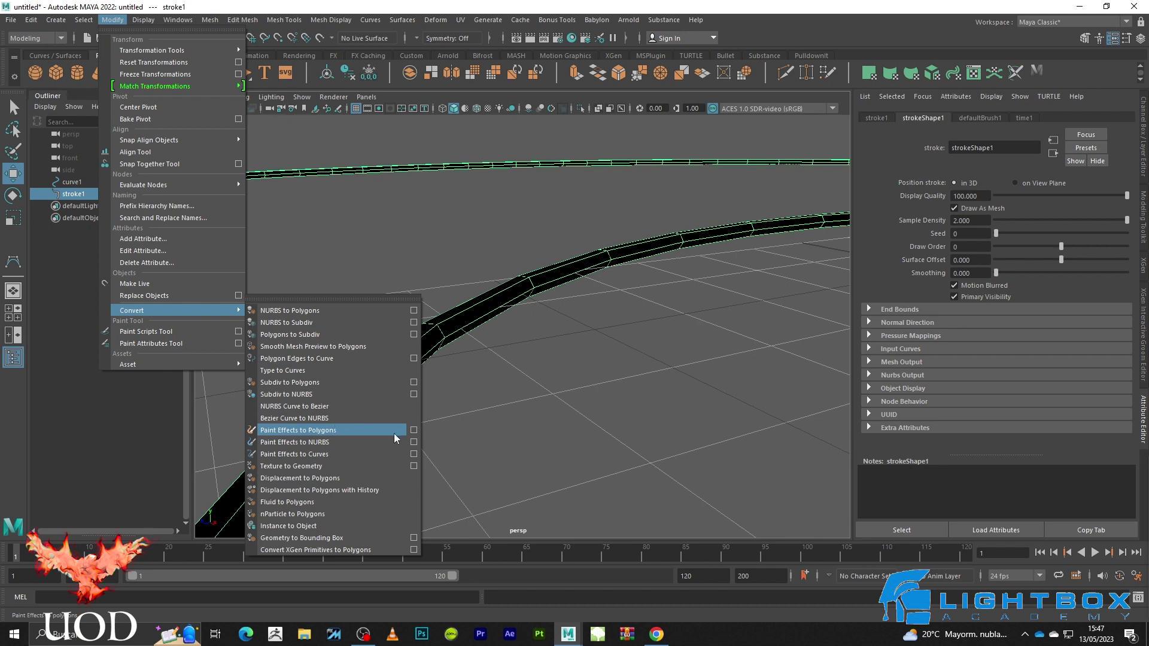
# - Convert stroke1 to polygons with Quad output enabled, then reselect stroke1 in the Outliner
pyautogui.click(413, 431)
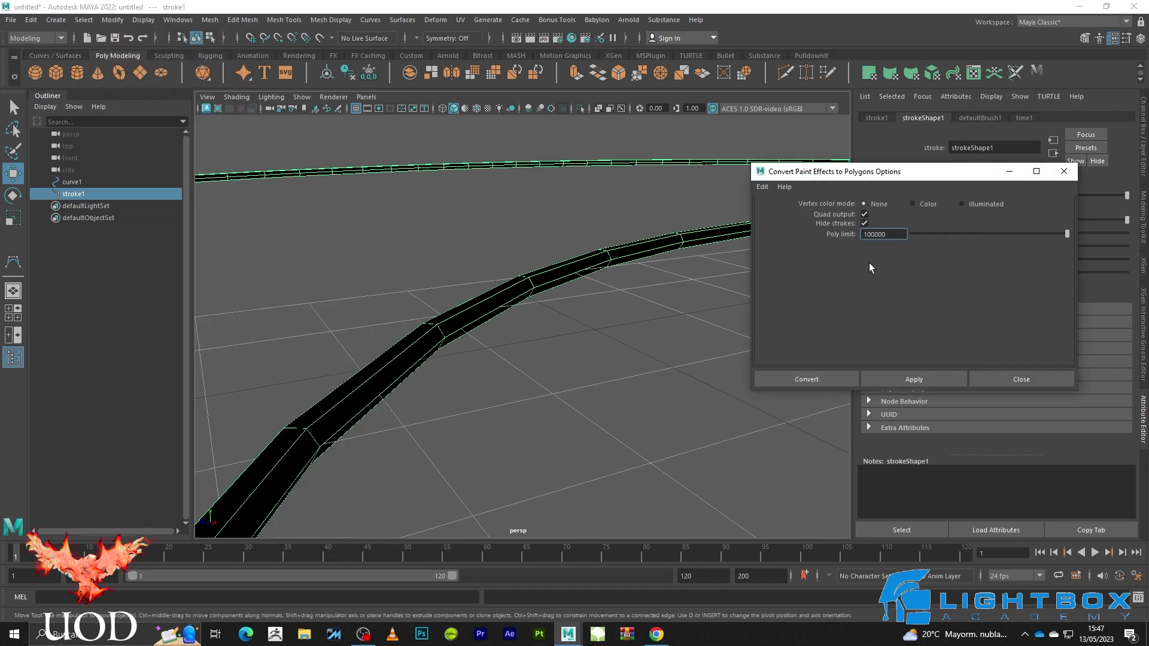
pyautogui.click(863, 214)
pyautogui.click(921, 376)
pyautogui.click(1039, 375)
pyautogui.click(583, 426)
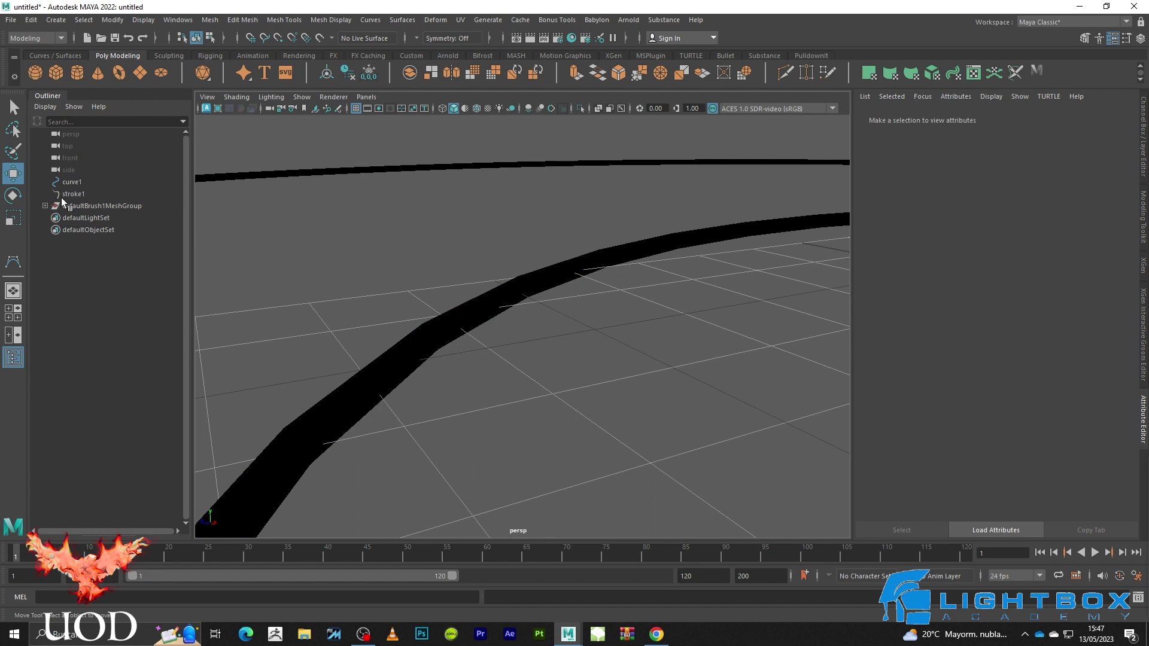
pyautogui.click(73, 194)
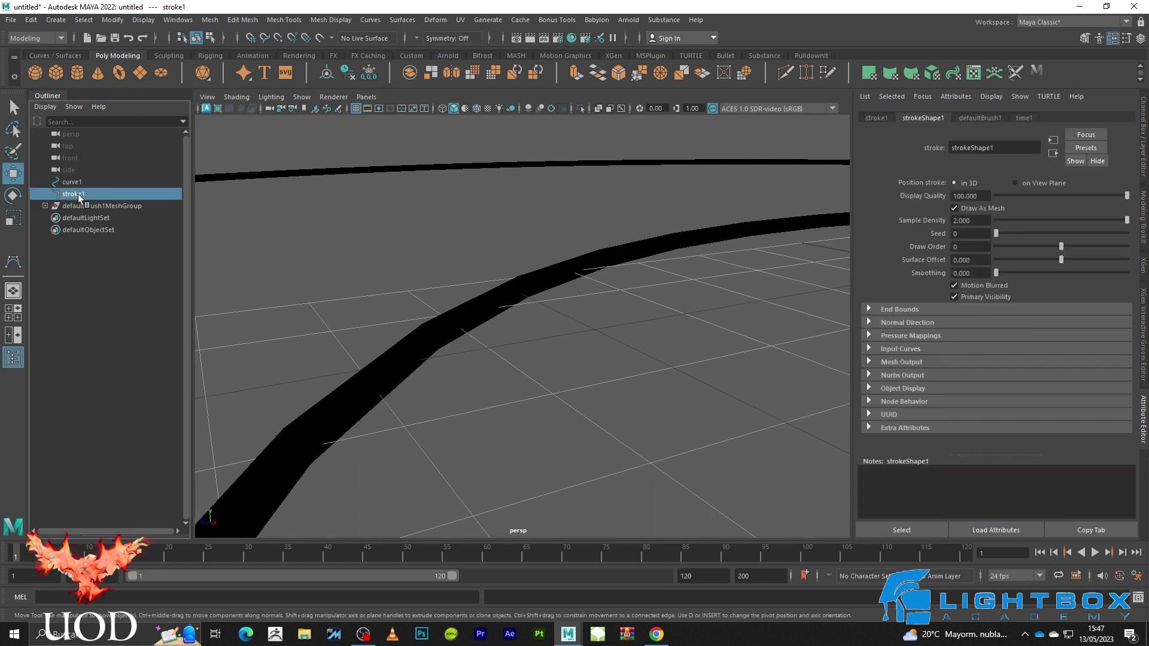
# - Delete all strokes, unparent defaultBrush1Main, delete the empty mesh group, and select the tube mesh
pyautogui.click(31, 20)
pyautogui.moveTo(107, 172)
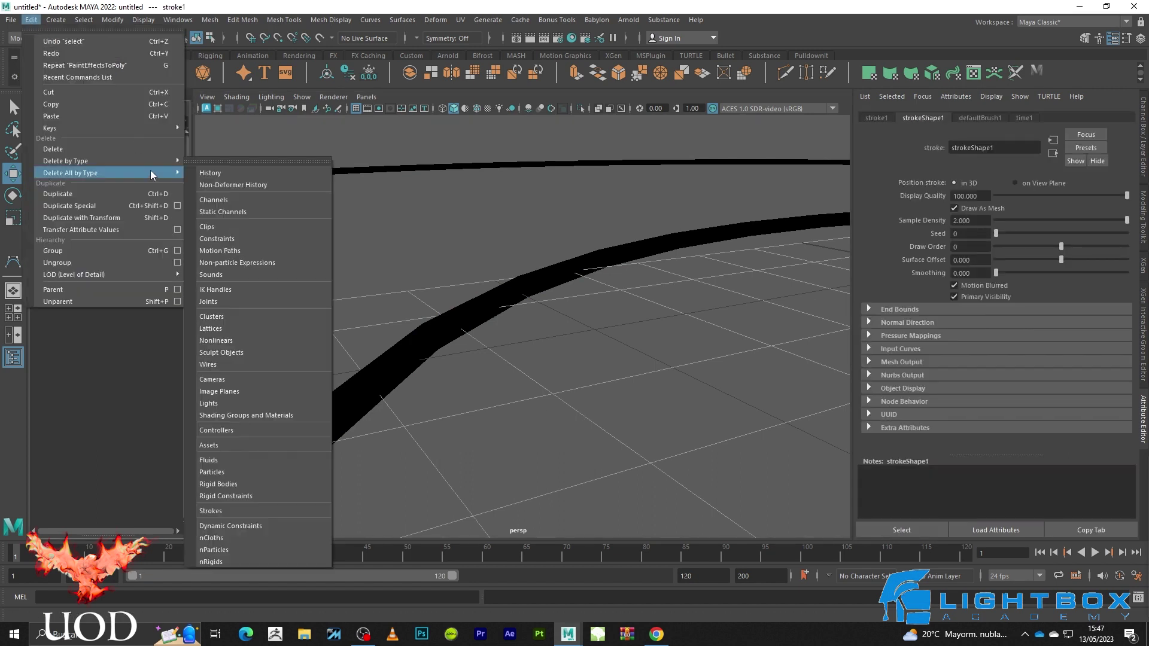
pyautogui.click(303, 172)
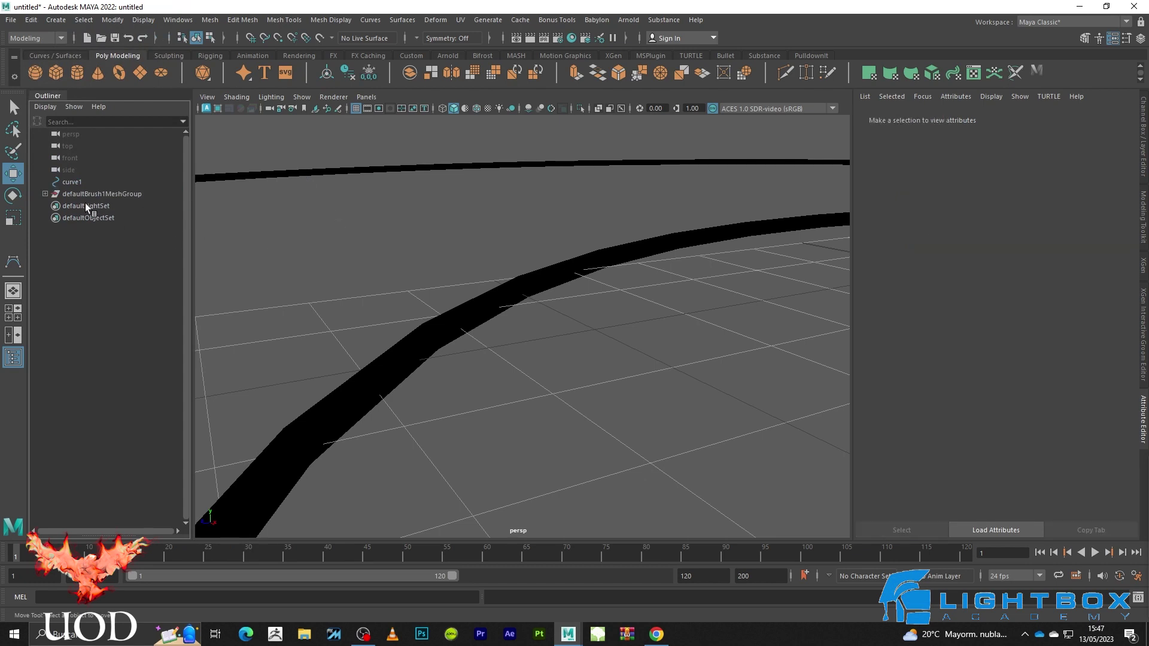
pyautogui.click(40, 195)
pyautogui.click(85, 207)
pyautogui.moveTo(110, 192); pyautogui.dragTo(109, 193, button='middle')
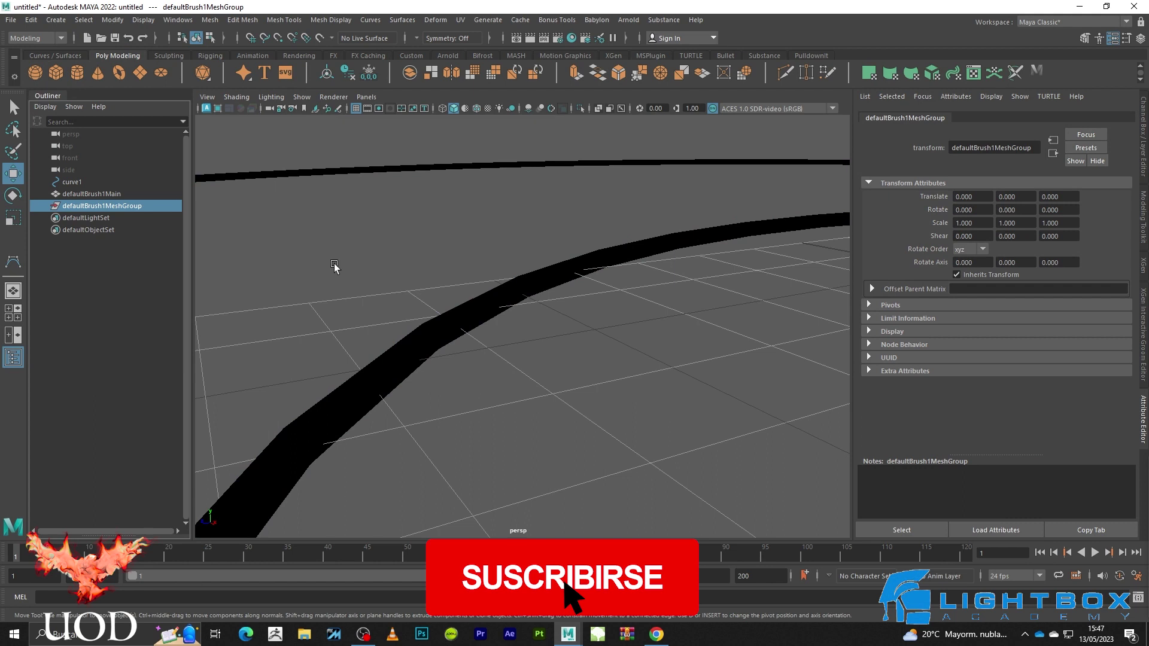
pyautogui.press('Delete')
pyautogui.click(500, 303)
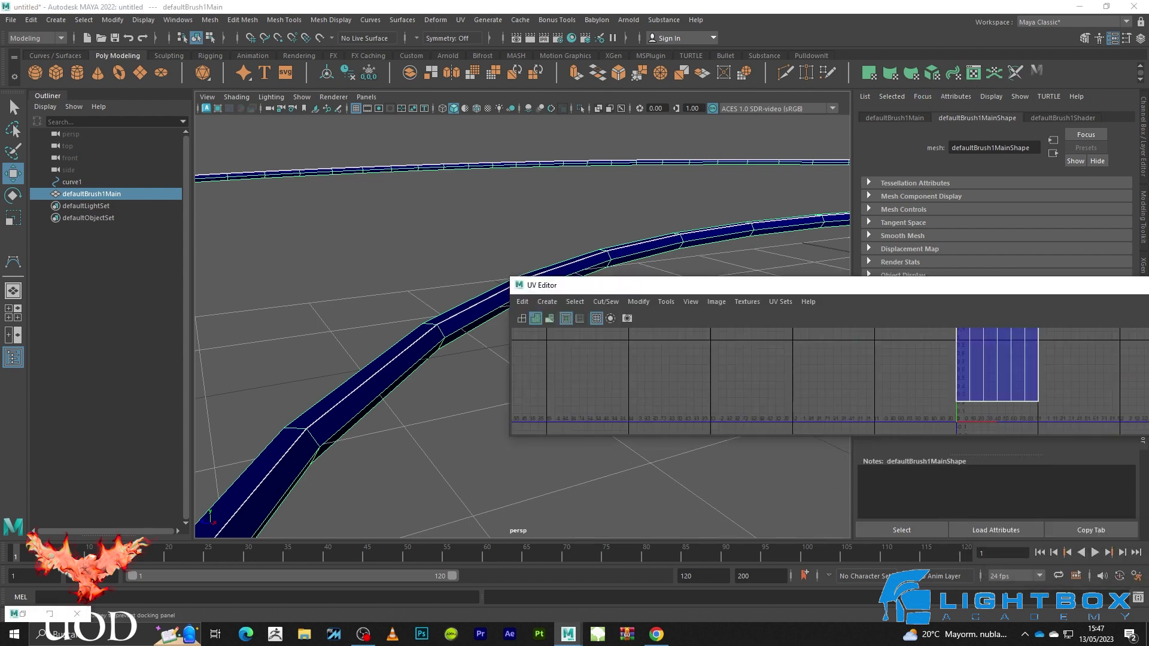
# - Inspect the tube's UV layout in a maximized UV Editor, then minimize it
pyautogui.scroll(-3, 773, 333)
pyautogui.scroll(-3, 760, 310)
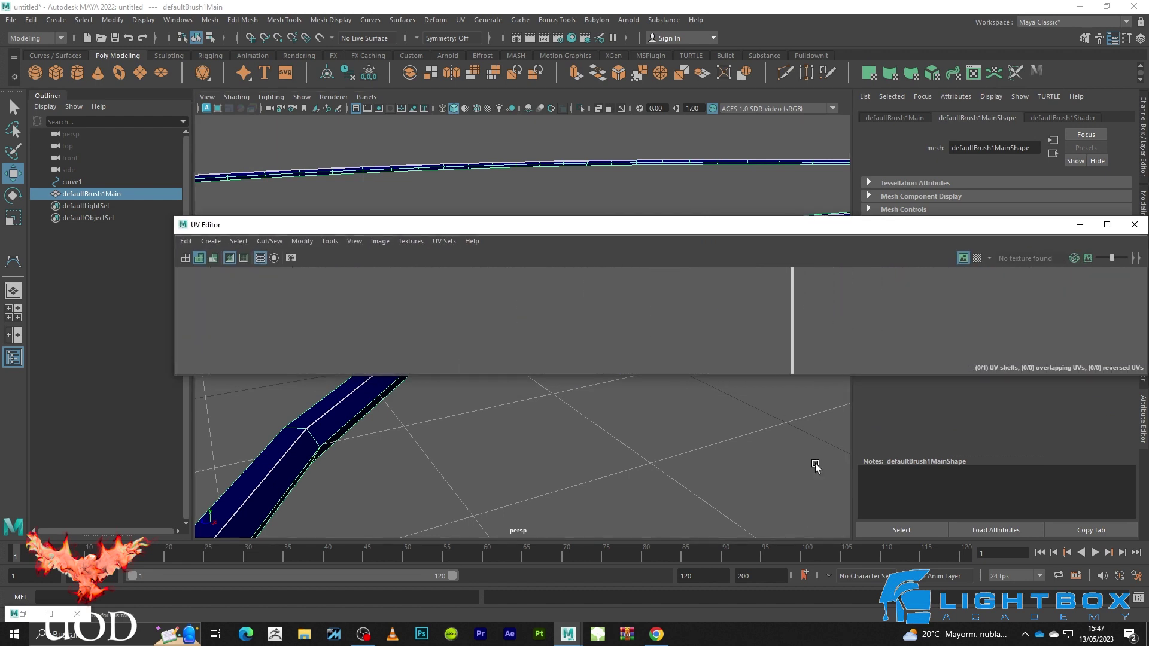
pyautogui.doubleClick(902, 231)
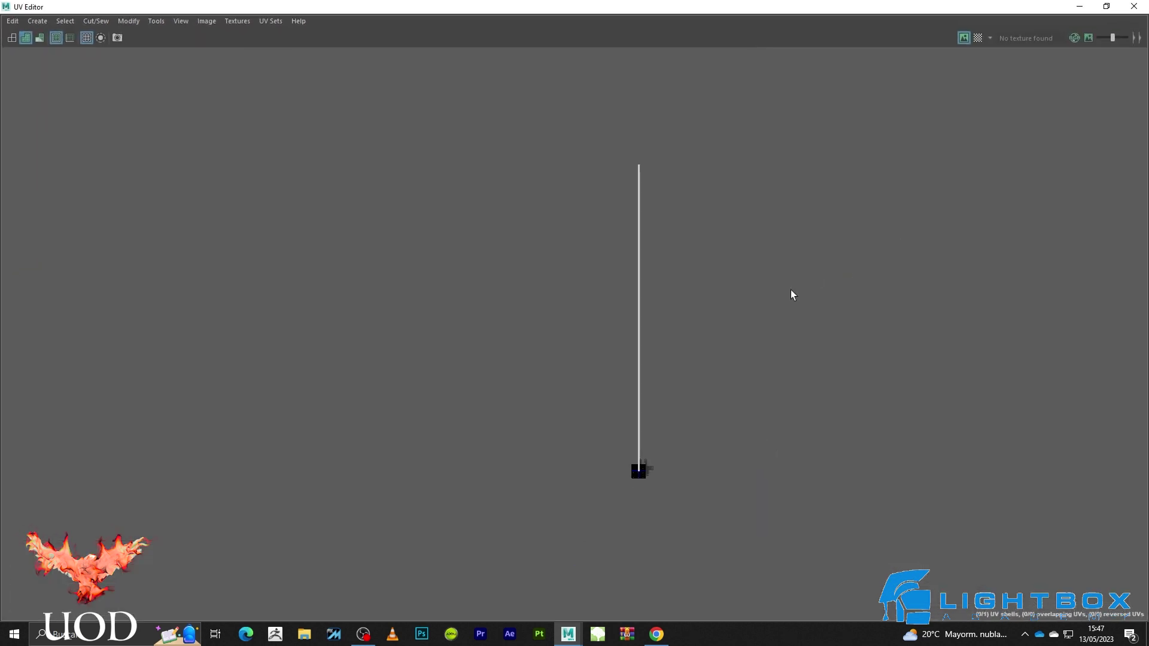
pyautogui.scroll(5, 669, 351)
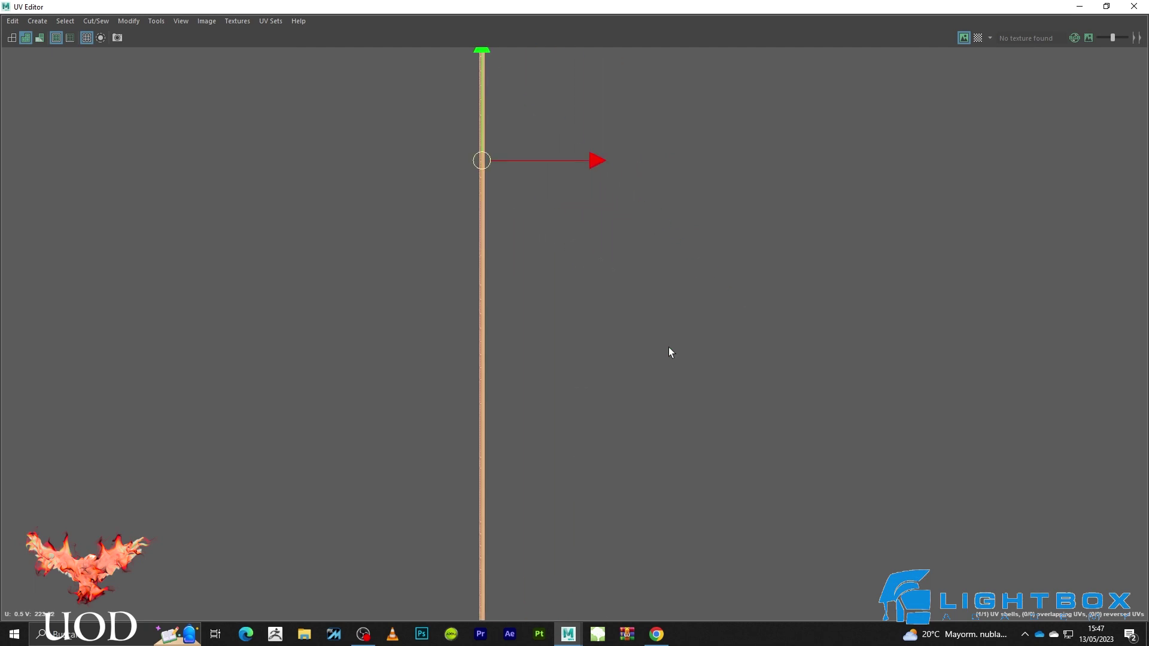
pyautogui.scroll(3, 672, 296)
pyautogui.scroll(2, 671, 294)
pyautogui.click(676, 291)
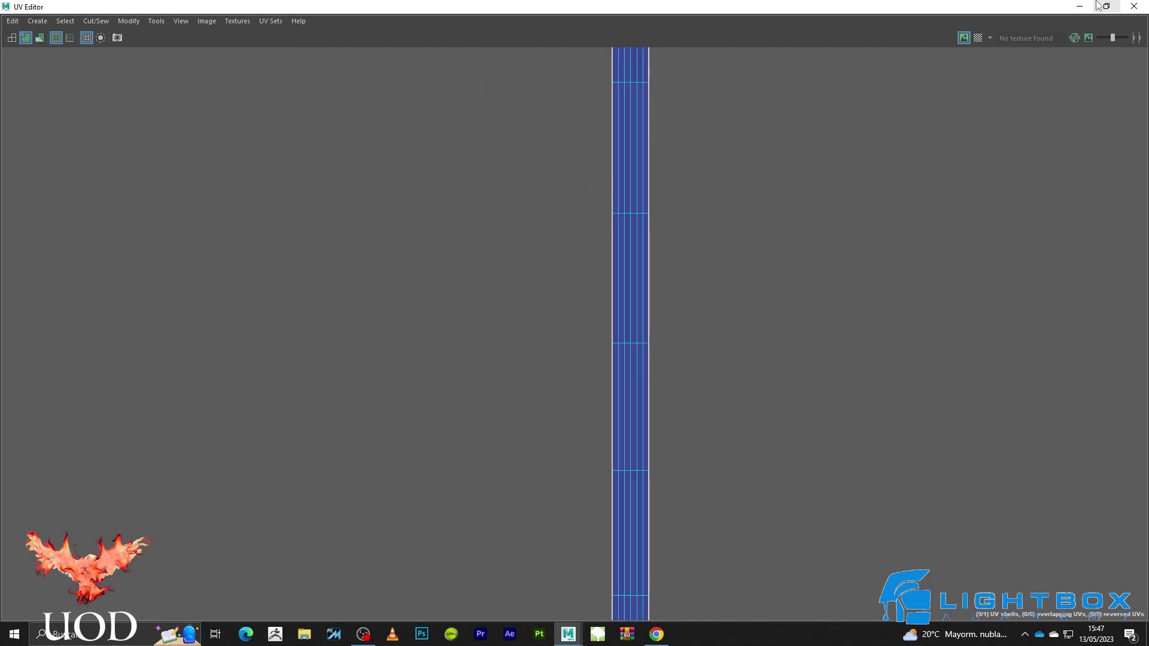
pyautogui.click(1080, 6)
# - Assign the existing lambert1 material to the defaultBrush1Main tube mesh
pyautogui.moveTo(614, 246); pyautogui.dragTo(664, 226, button='right')
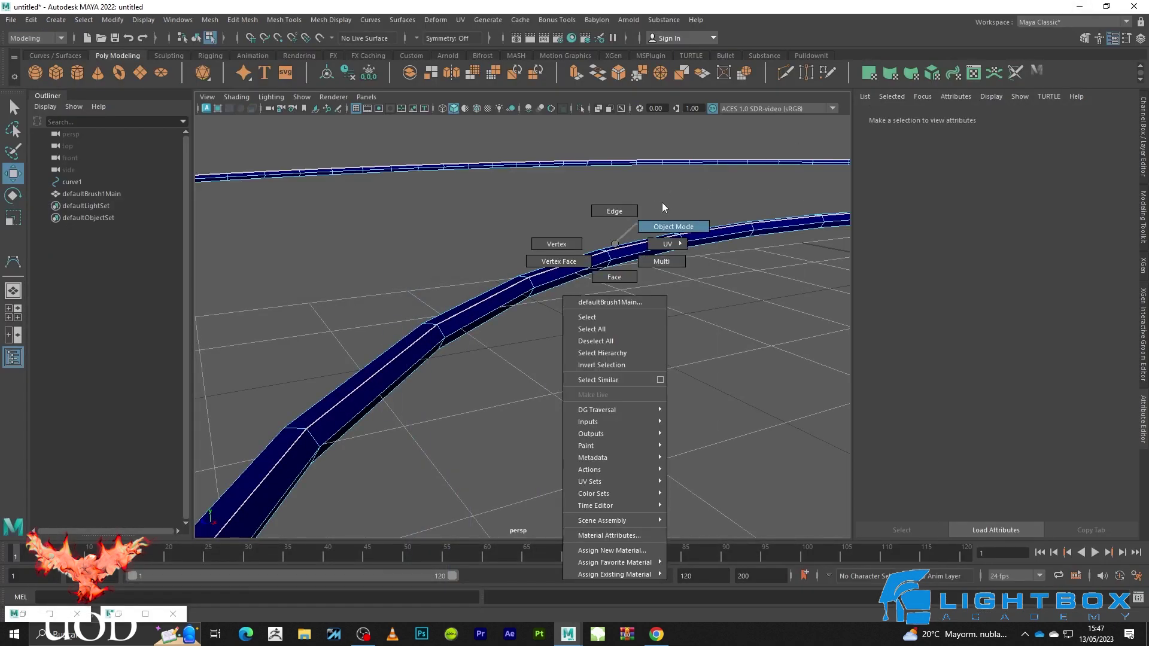
pyautogui.keyDown('alt'); pyautogui.moveTo(649, 321); pyautogui.dragTo(626, 297); pyautogui.keyUp('alt')
pyautogui.click(563, 302)
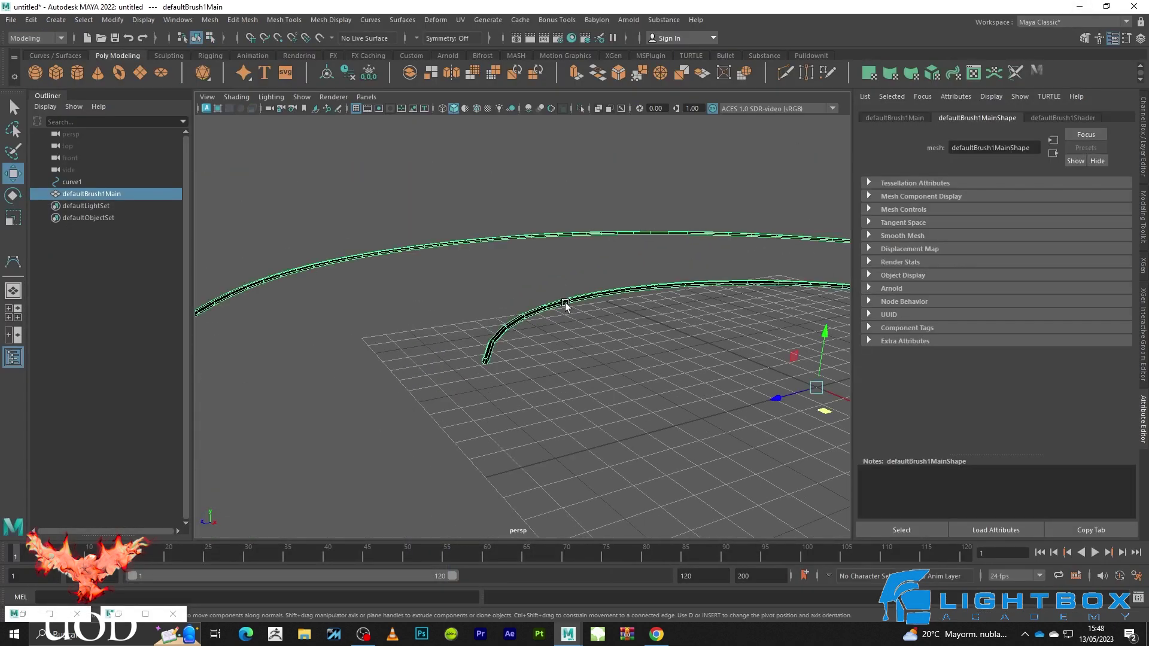
pyautogui.moveTo(565, 303); pyautogui.dragTo(636, 604, button='right')
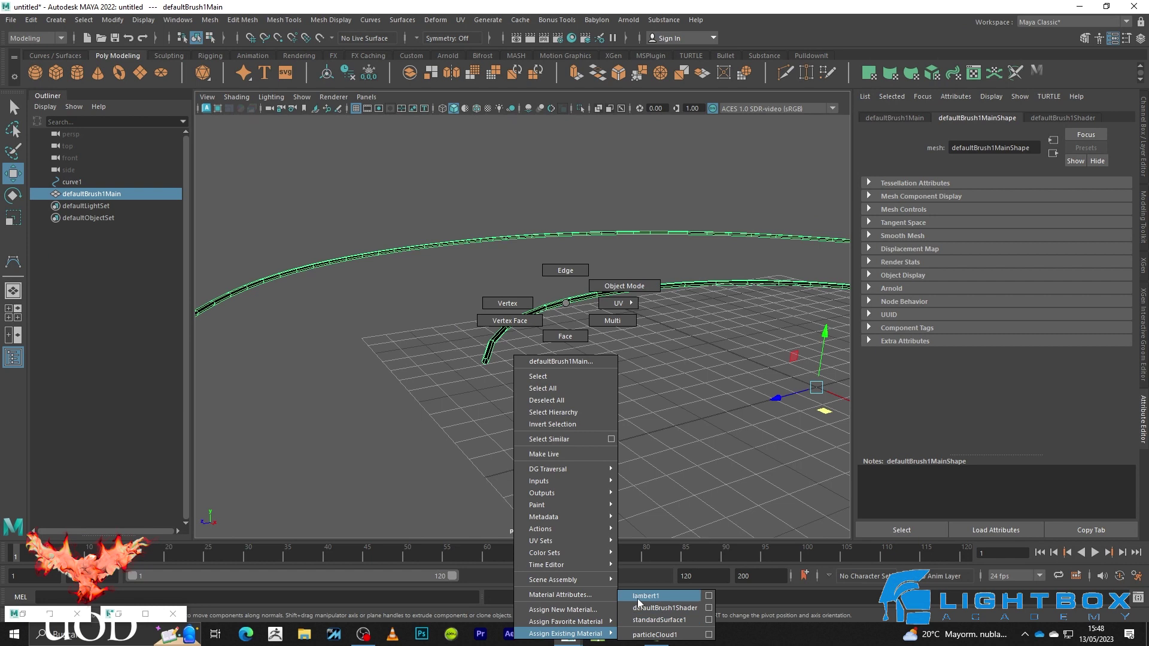
pyautogui.click(638, 602)
pyautogui.scroll(3, 569, 323)
pyautogui.scroll(3, 569, 323)
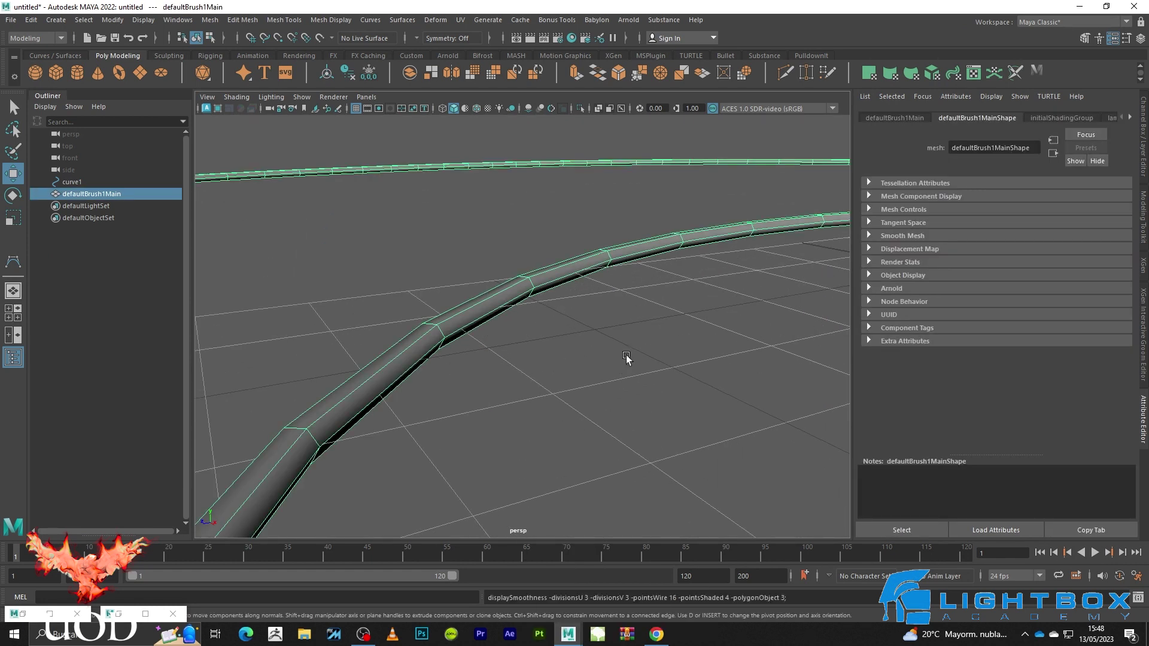
pyautogui.click(627, 358)
pyautogui.scroll(-5, 638, 371)
pyautogui.moveTo(638, 377)
pyautogui.keyDown('alt'); pyautogui.mouseDown()
pyautogui.moveTo(741, 451)
pyautogui.moveTo(832, 416)
pyautogui.moveTo(623, 393)
pyautogui.mouseUp(); pyautogui.keyUp('alt')
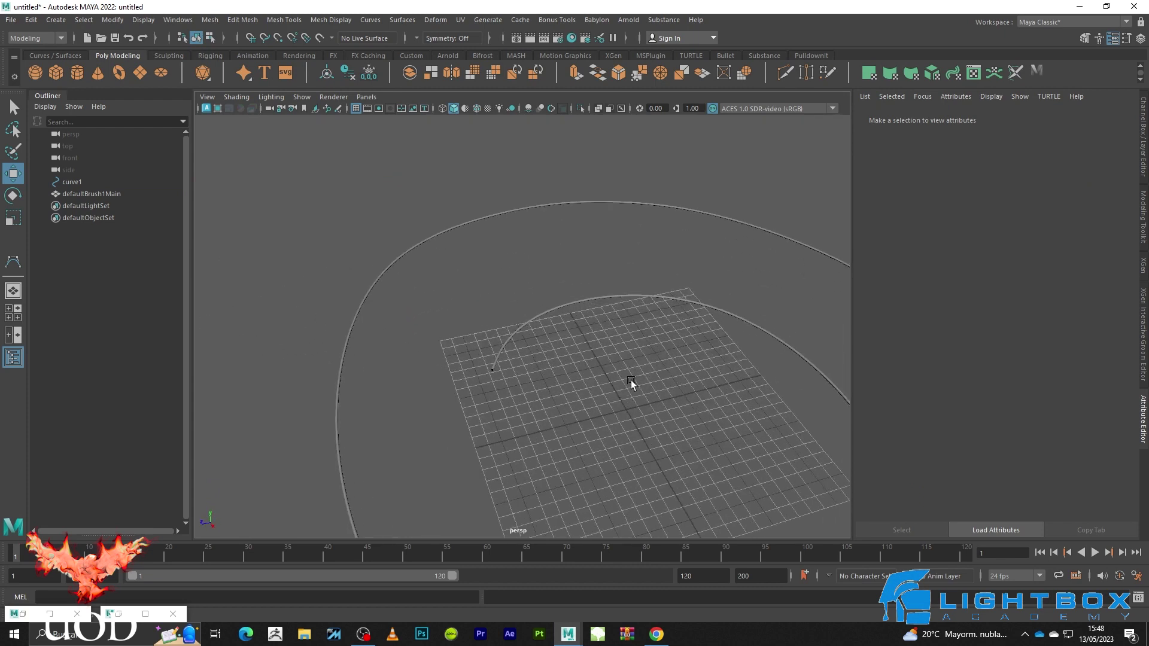
pyautogui.scroll(2, 623, 334)
pyautogui.scroll(2, 623, 335)
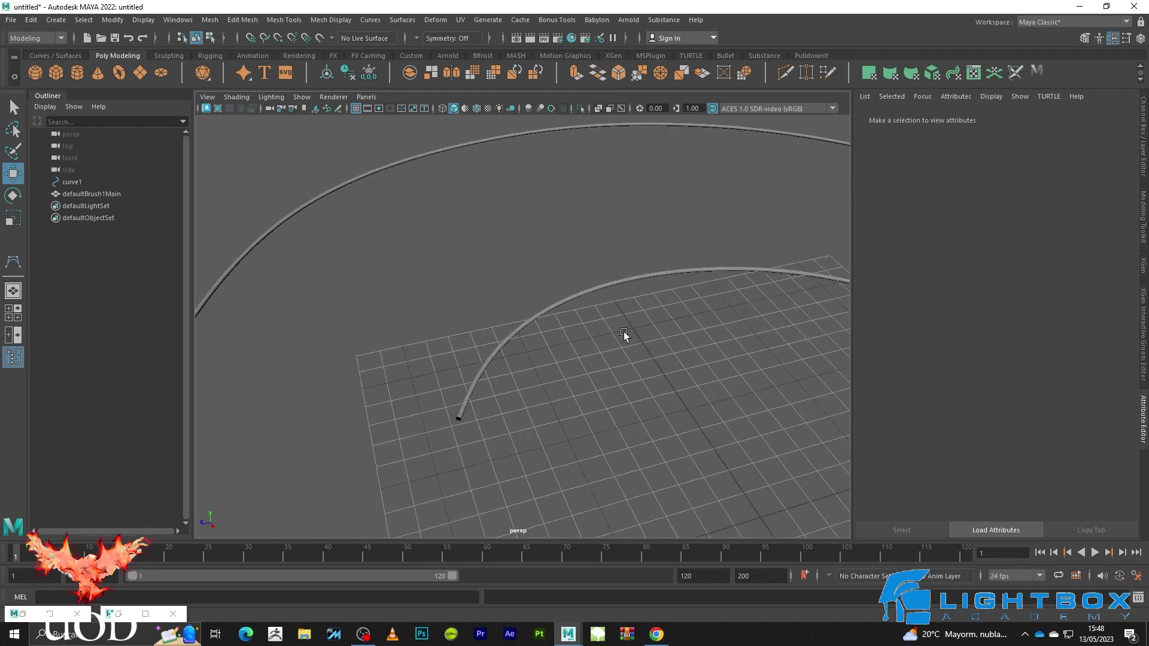